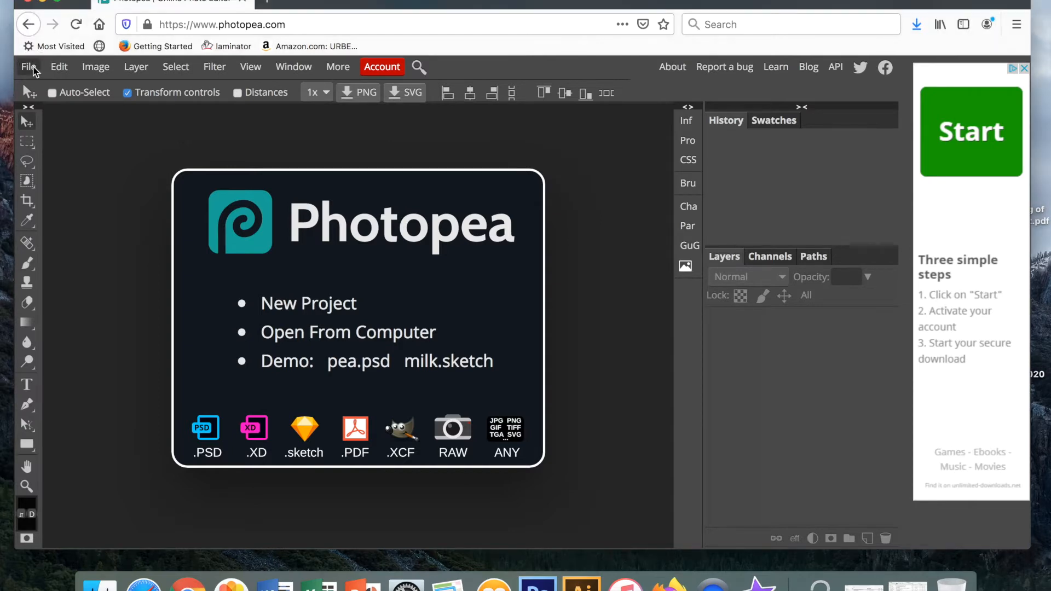
Create a new project 11 in wide by 17 in high at 150 DPI with a white background
click(29, 67)
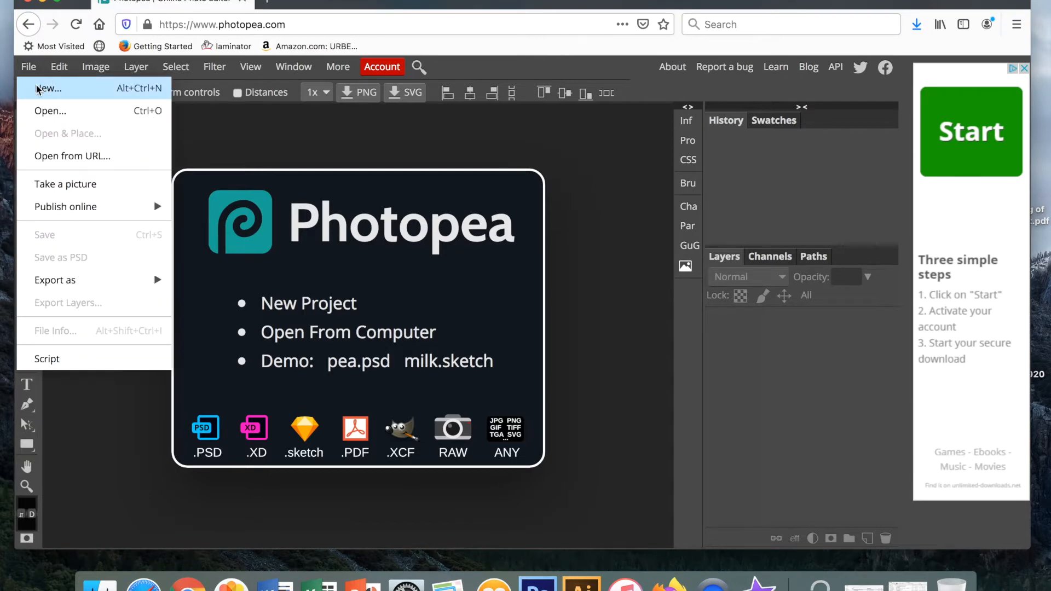
click(36, 87)
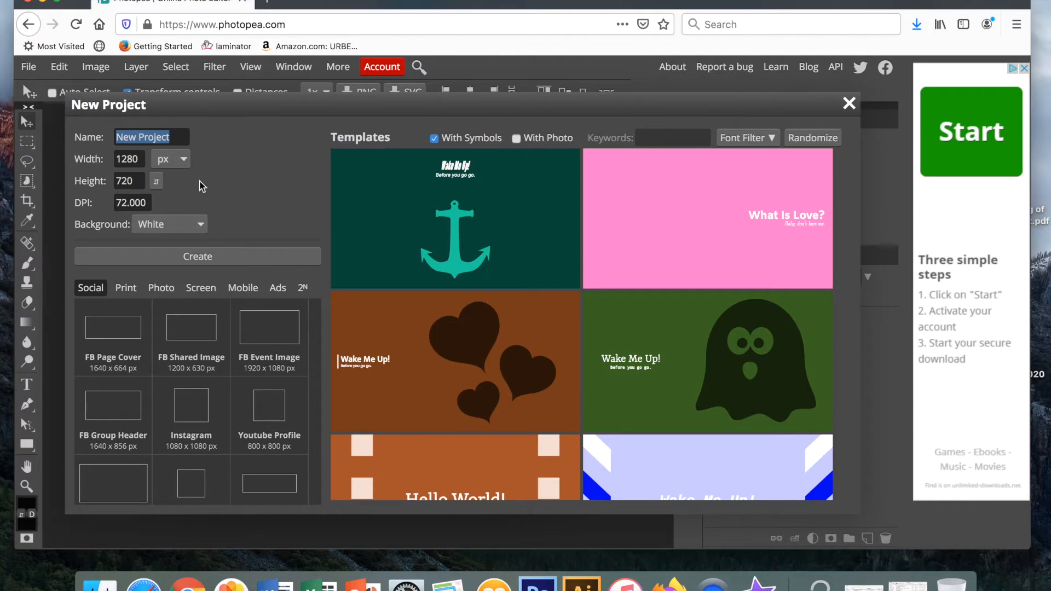
click(185, 159)
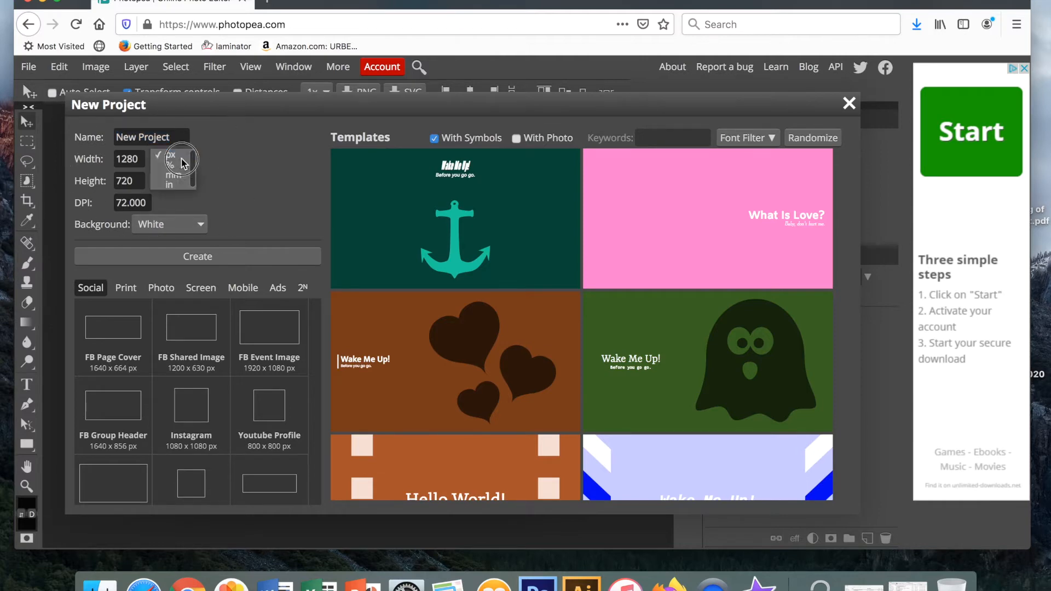
click(176, 184)
double_click(126, 159)
text(11)
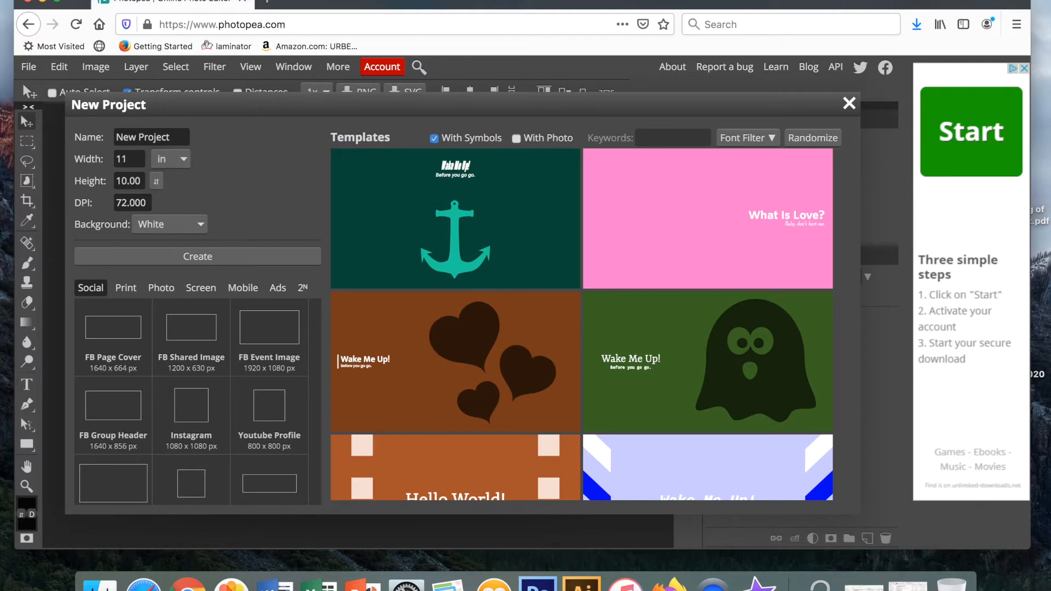
double_click(134, 183)
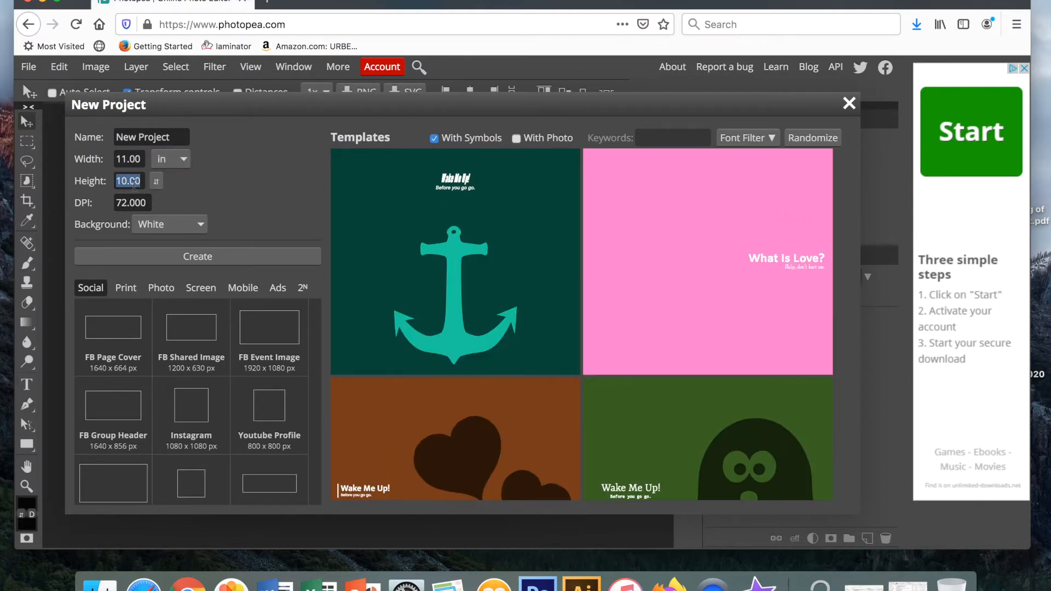
text(17)
double_click(135, 203)
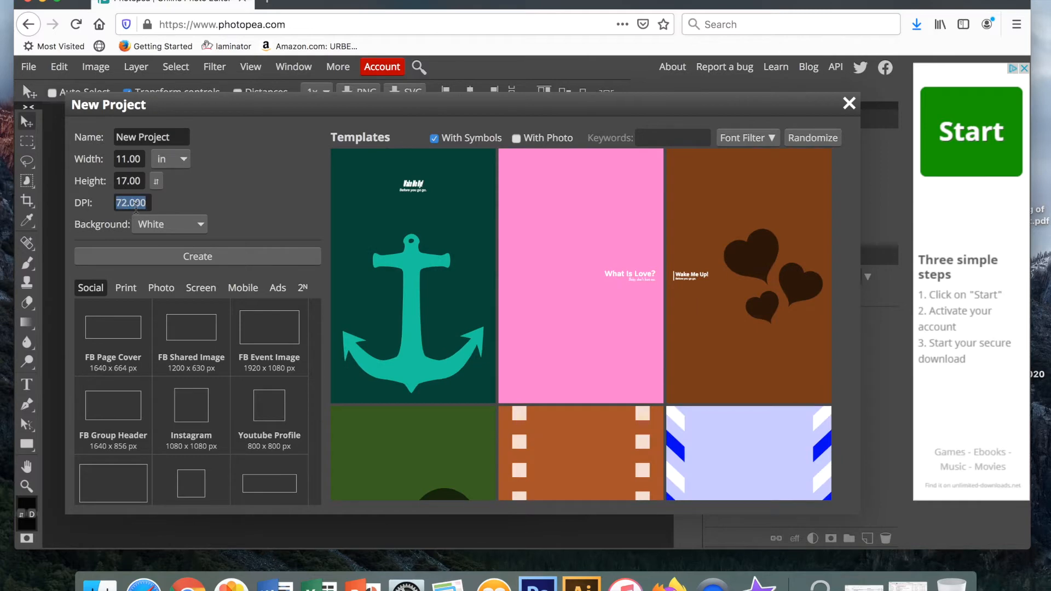
text(150)
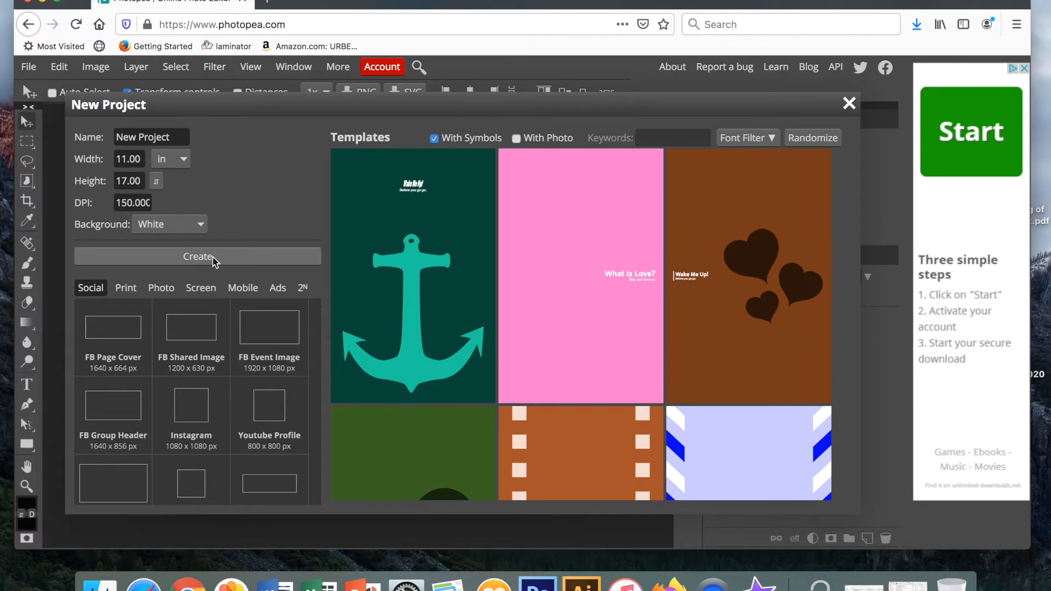
click(213, 257)
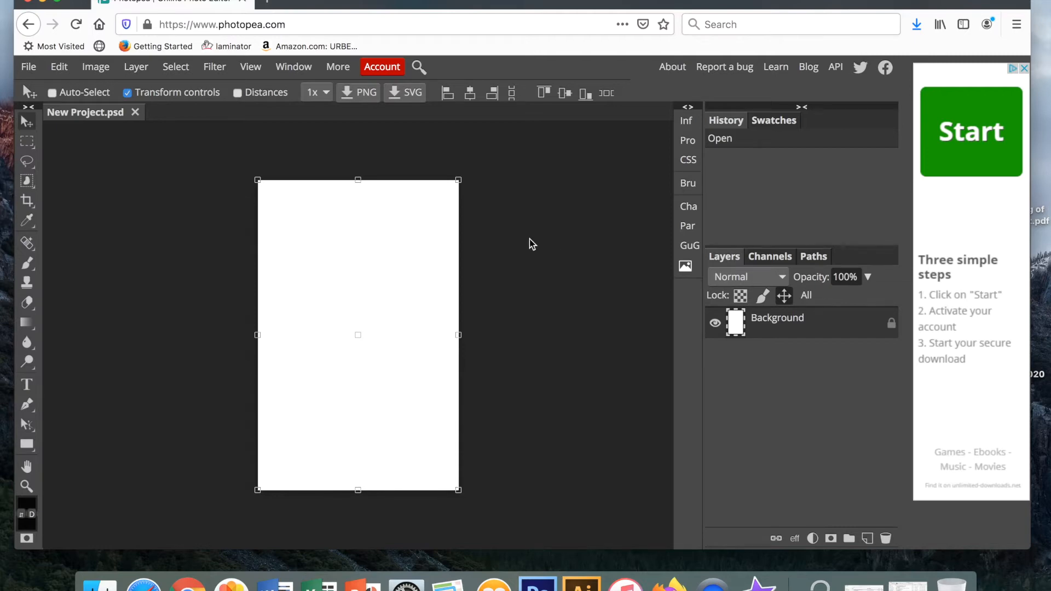
Place all seven photos, IMG_8775 and IMG_8778 through IMG_8783, from the "4 not so cubist project" folder into the document
click(31, 67)
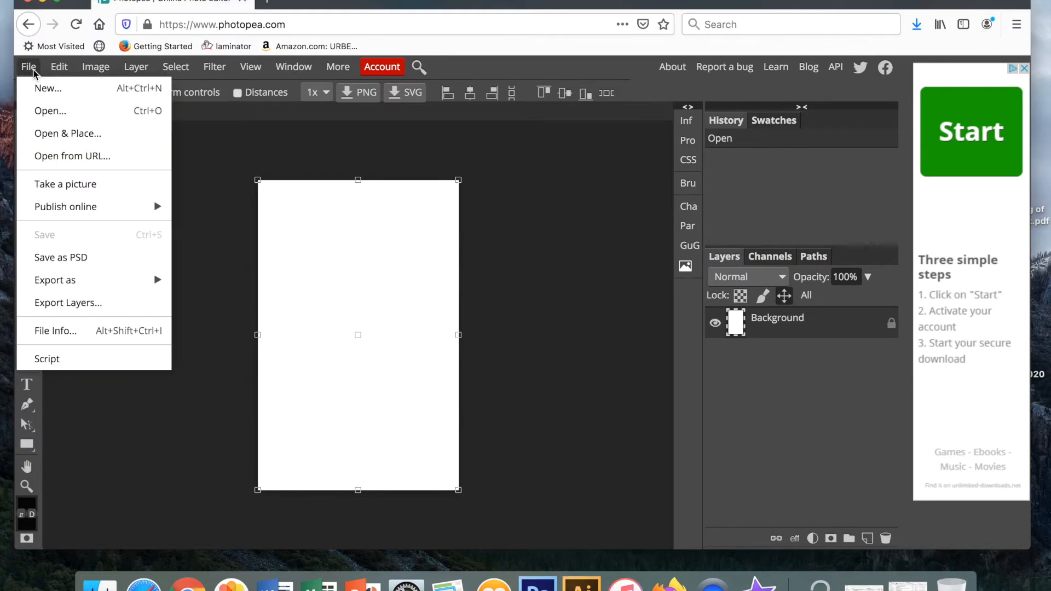
click(56, 136)
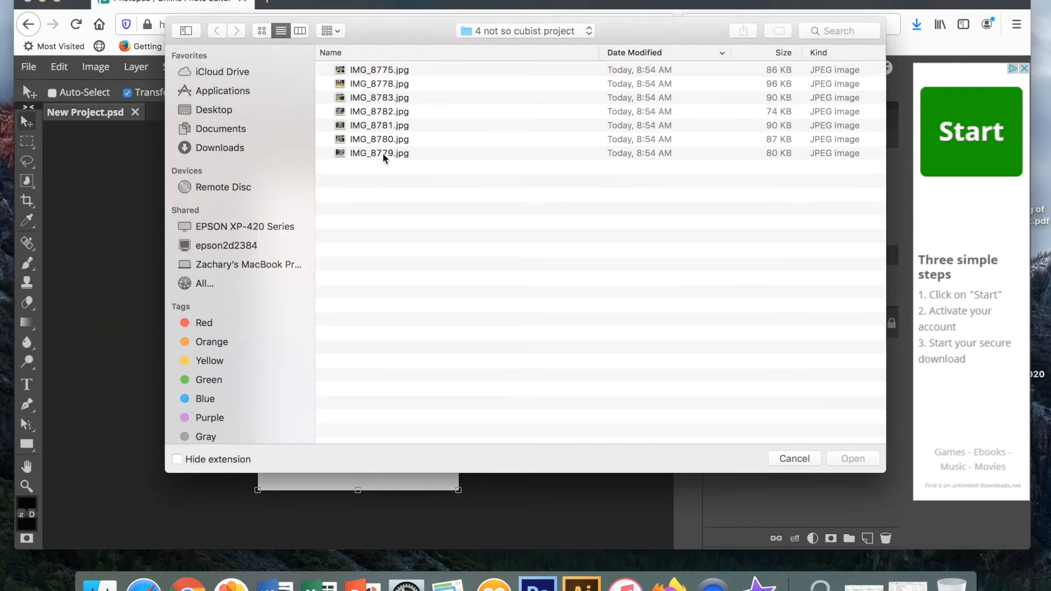
click(376, 70)
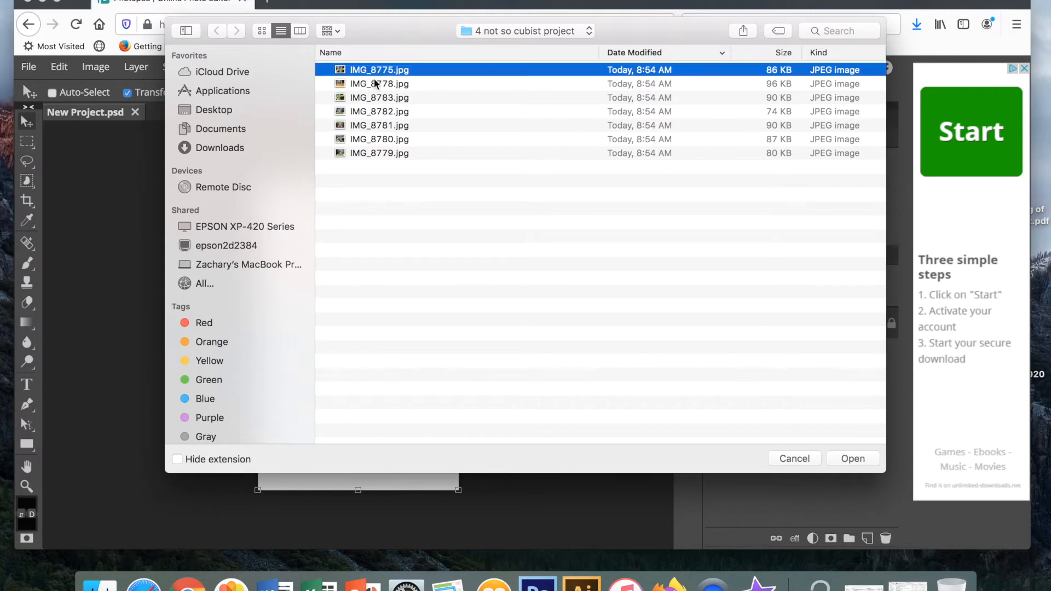
super+click(376, 84)
super+click(377, 97)
super+click(377, 111)
super+click(375, 125)
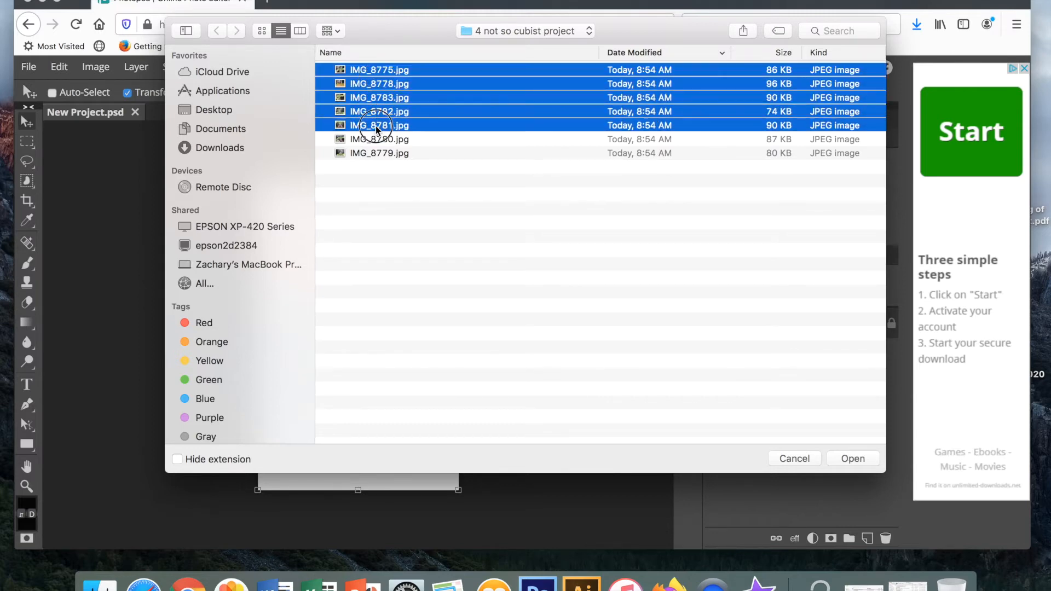
super+click(376, 139)
super+click(376, 153)
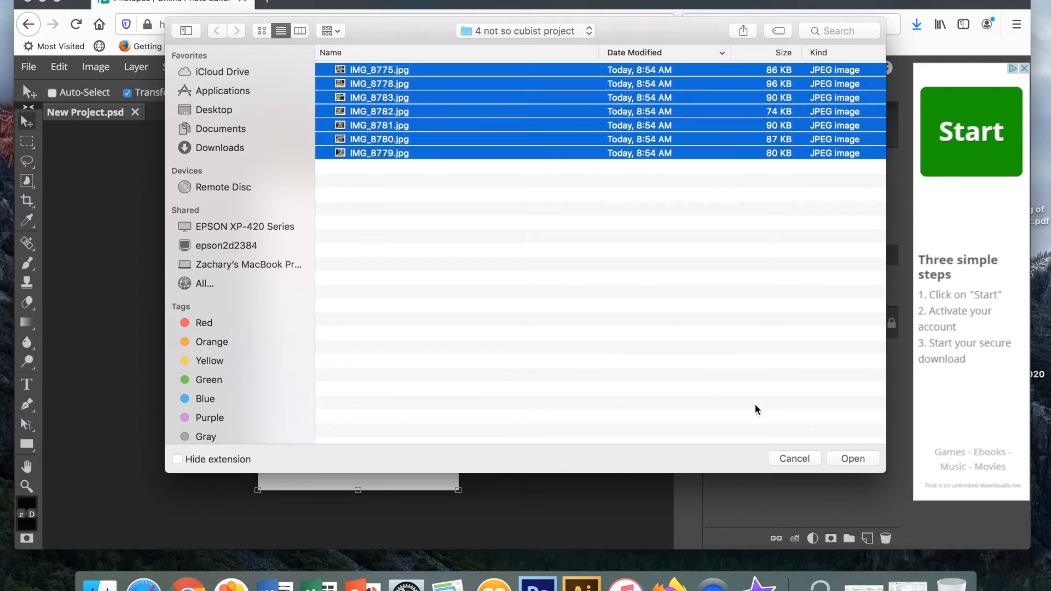
click(846, 458)
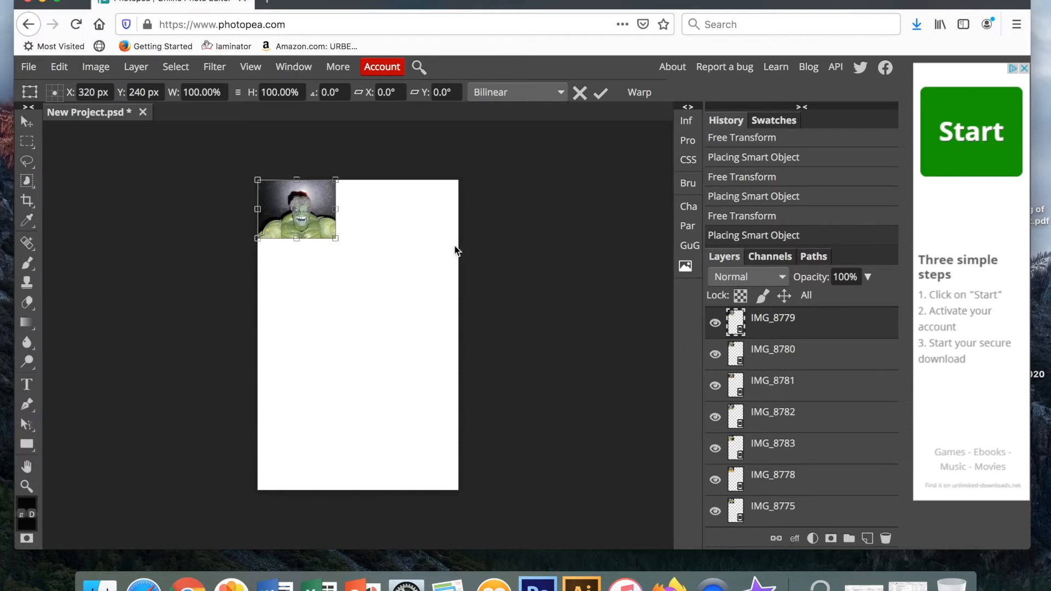
Move the IMG_8779 head photo to the middle of the page, scale it to 145.31% and rotate it 17°
drag(316, 225, 363, 302)
drag(317, 224, 305, 247)
click(309, 214)
drag(355, 317, 352, 300)
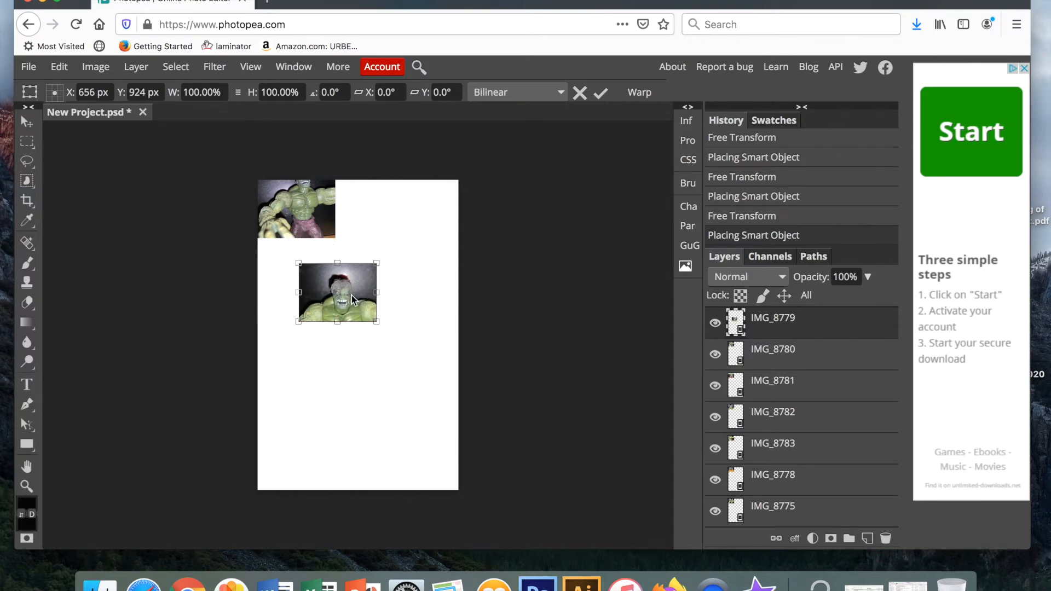
mouse_move(352, 296)
mouse_down()
mouse_move(357, 307)
mouse_move(346, 298)
mouse_up()
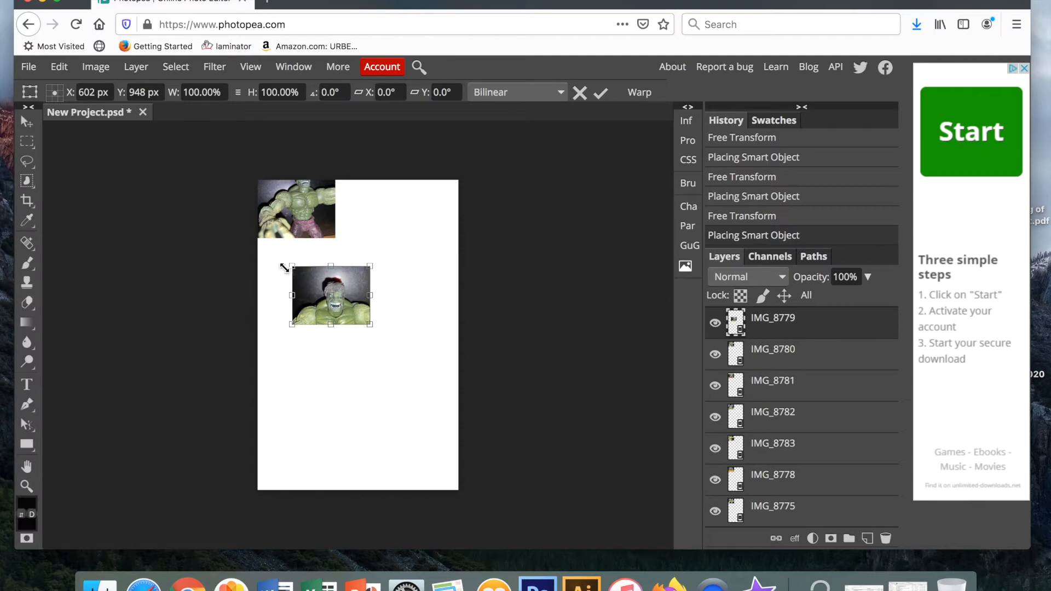
drag(370, 324, 405, 343)
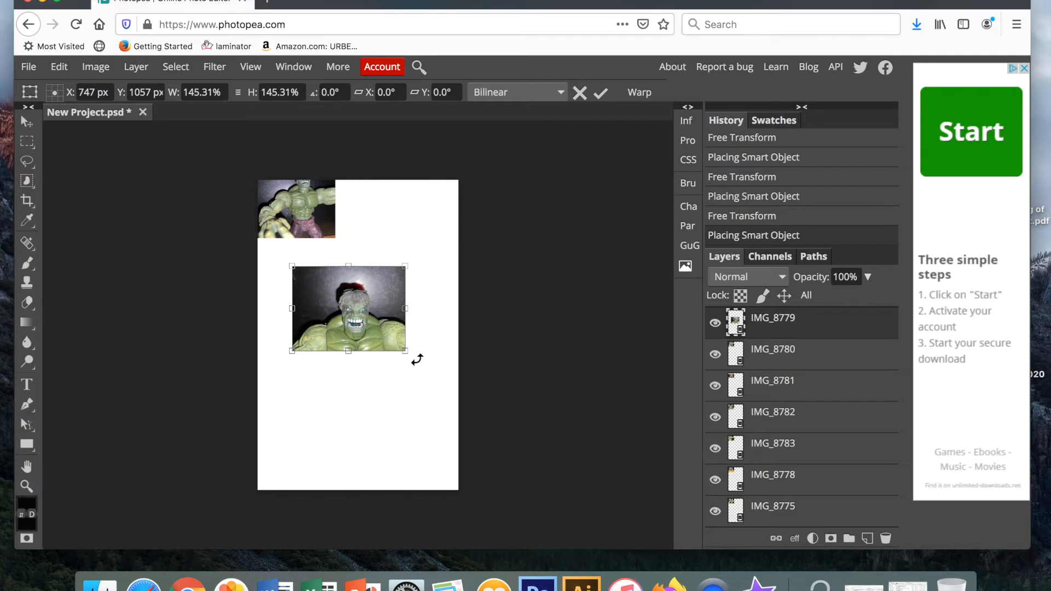
drag(413, 358, 395, 374)
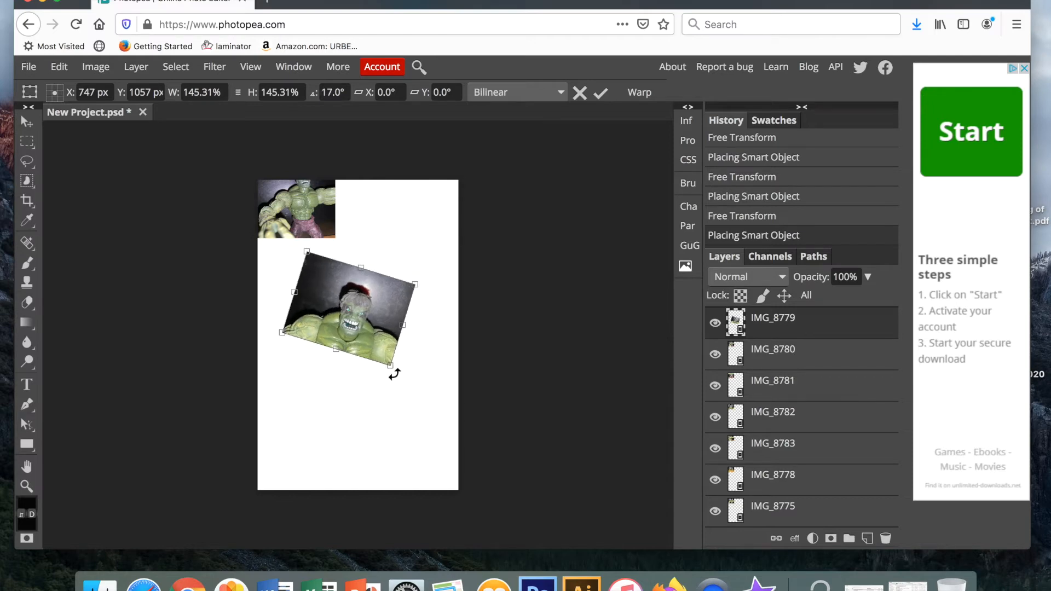
key(Return)
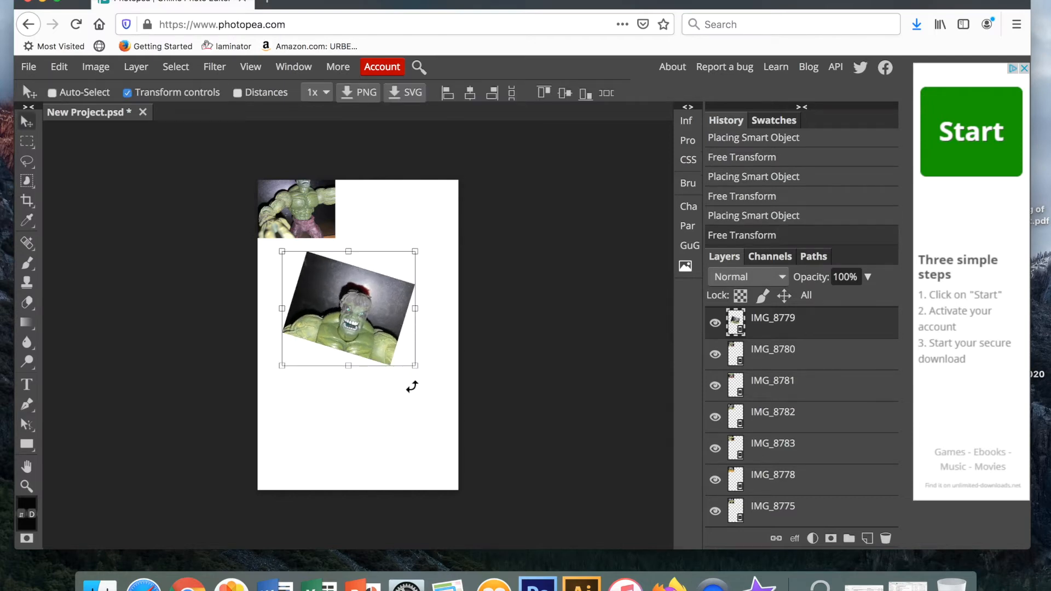
Hide and show the IMG_8779 layer repeatedly to check which photo it holds, leaving it shown
click(715, 324)
click(715, 325)
click(715, 324)
click(715, 324)
click(715, 324)
click(715, 324)
click(715, 324)
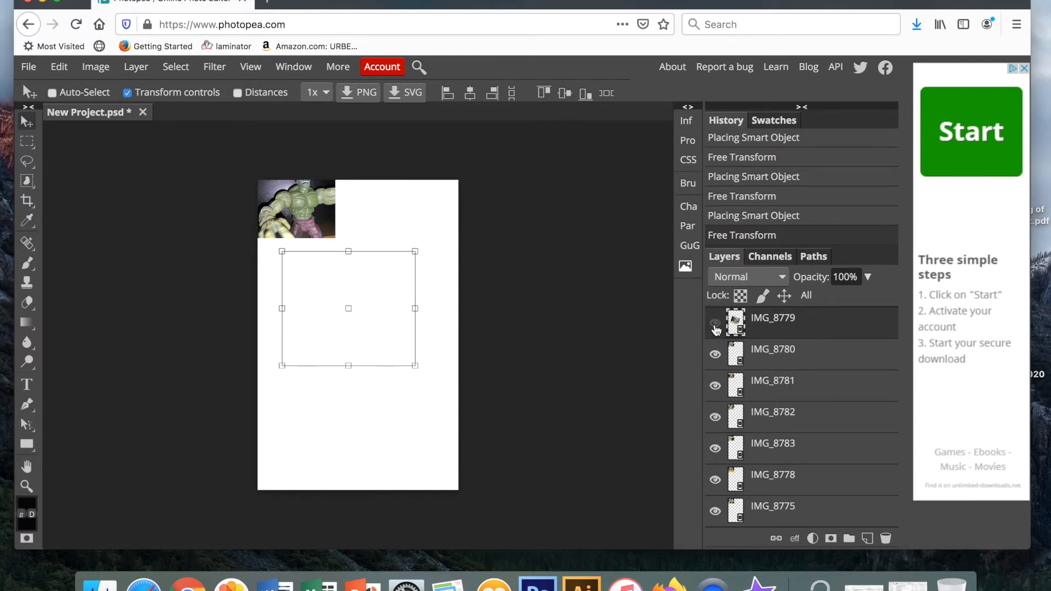
click(715, 325)
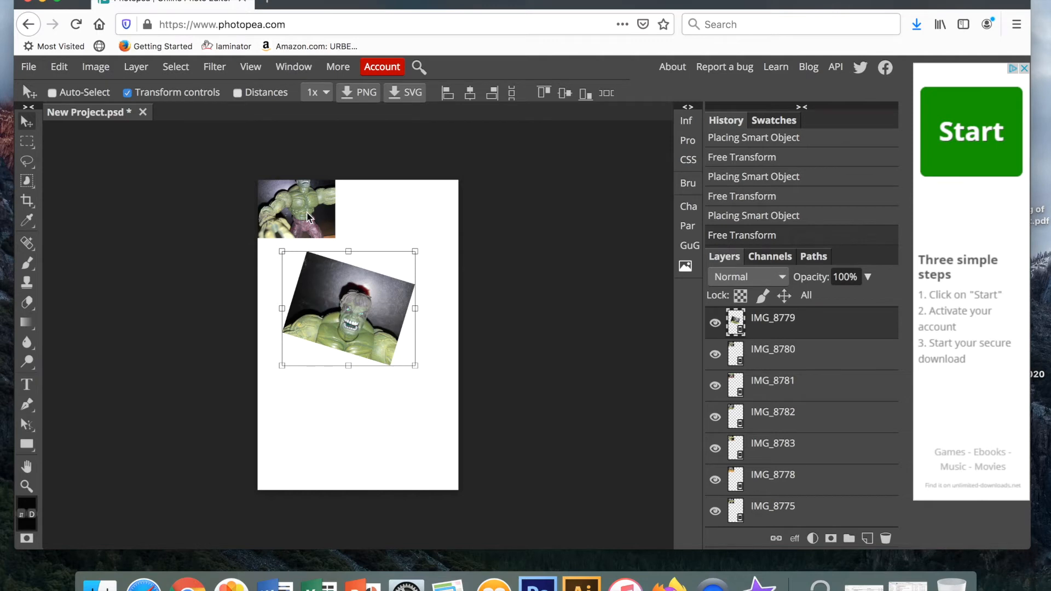
Hide the IMG_8780 layer and shift the tilted IMG_8779 photo slightly down the page
click(715, 354)
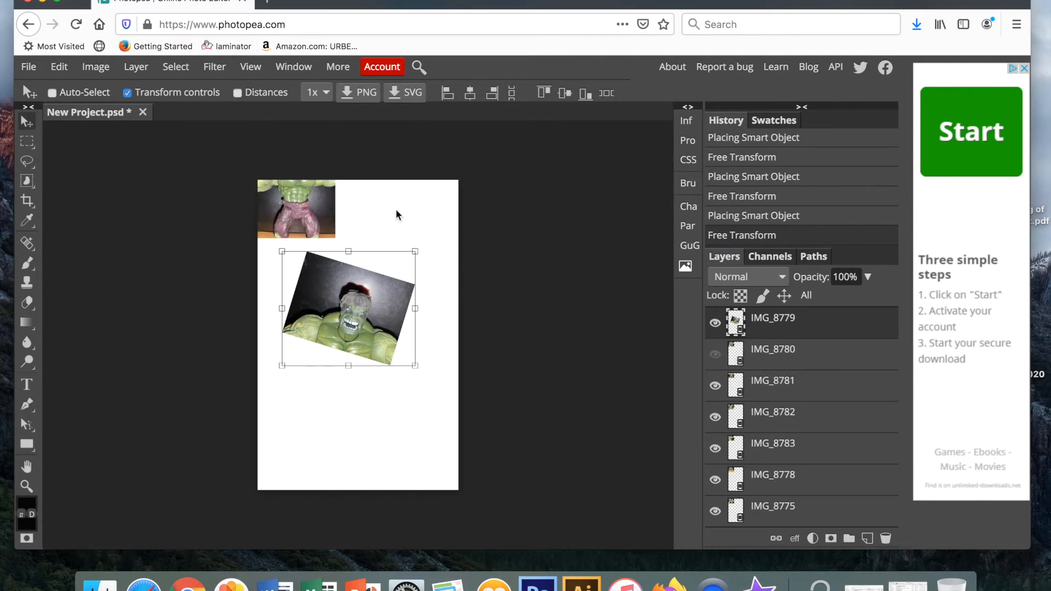
mouse_move(292, 213)
mouse_down()
mouse_move(323, 227)
mouse_move(288, 221)
mouse_up()
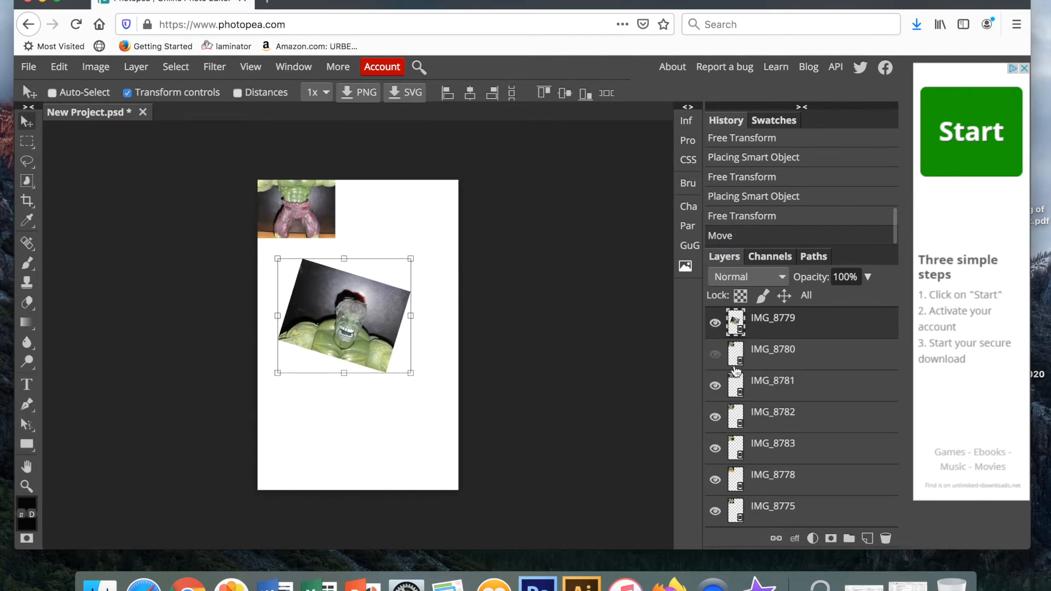
Free-transform the IMG_8781 torso photo, scaling it to 150.94% and placing it below the tilted head photo
click(758, 395)
key(ctrl+t)
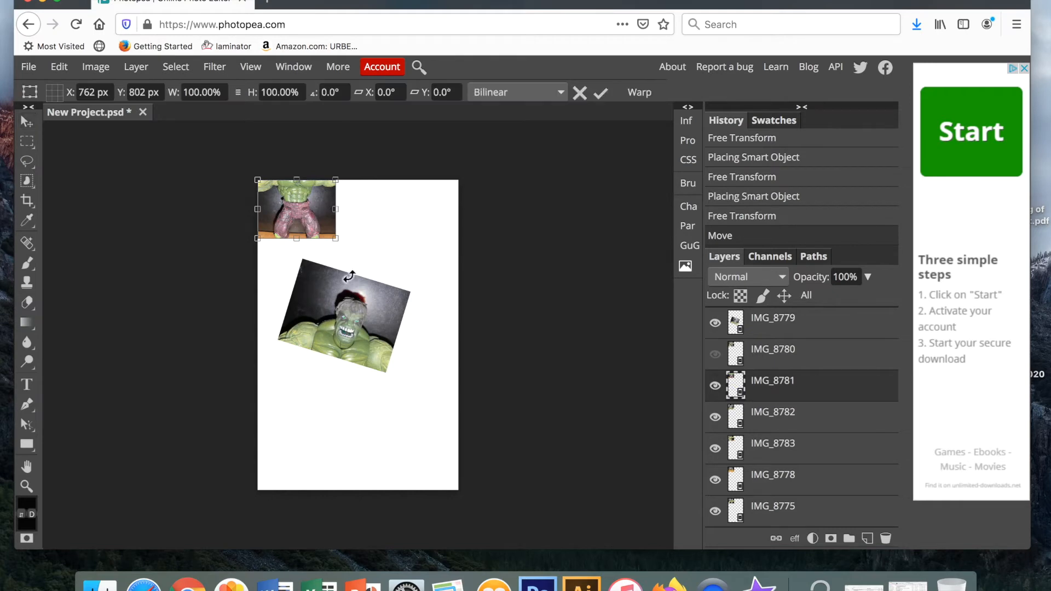
drag(309, 213, 374, 411)
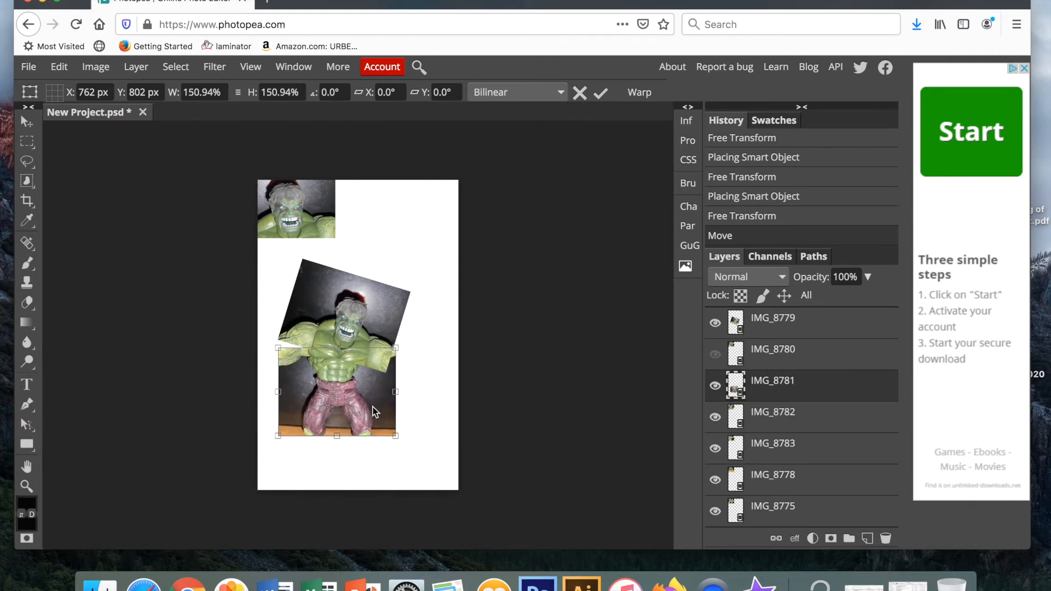
Hide and show the IMG_8781 layer repeatedly to check its photo on the page, leaving it shown
click(715, 386)
click(715, 386)
click(716, 386)
click(716, 386)
click(715, 386)
click(716, 386)
Hide the IMG_8782 layer
click(716, 419)
click(717, 418)
click(718, 419)
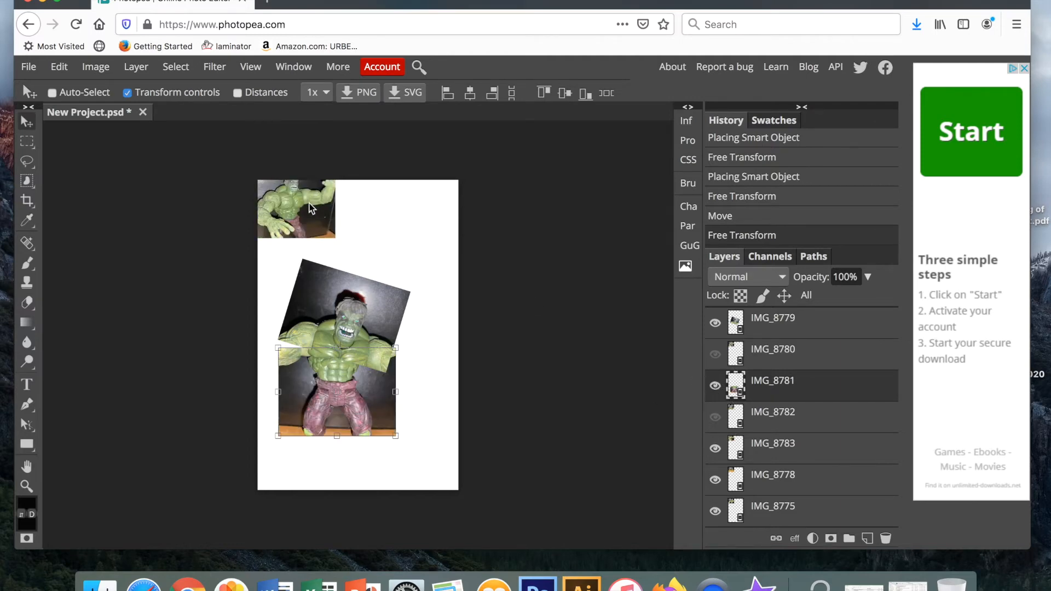
Delete the IMG_8779 layer and move the IMG_8780 layer away from the page's top corner toward the middle
click(715, 324)
click(716, 325)
click(775, 328)
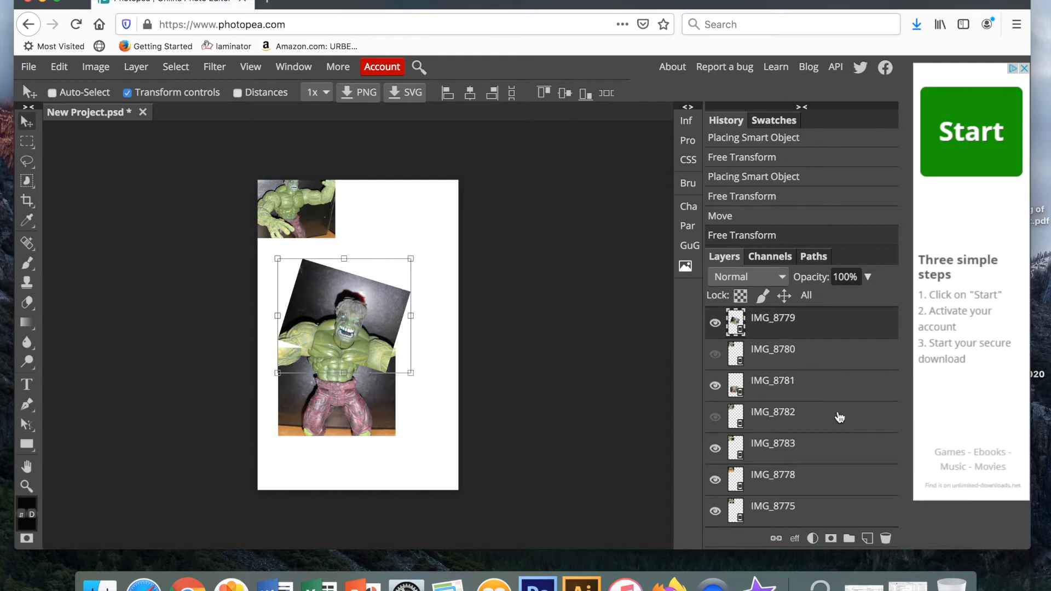
click(887, 540)
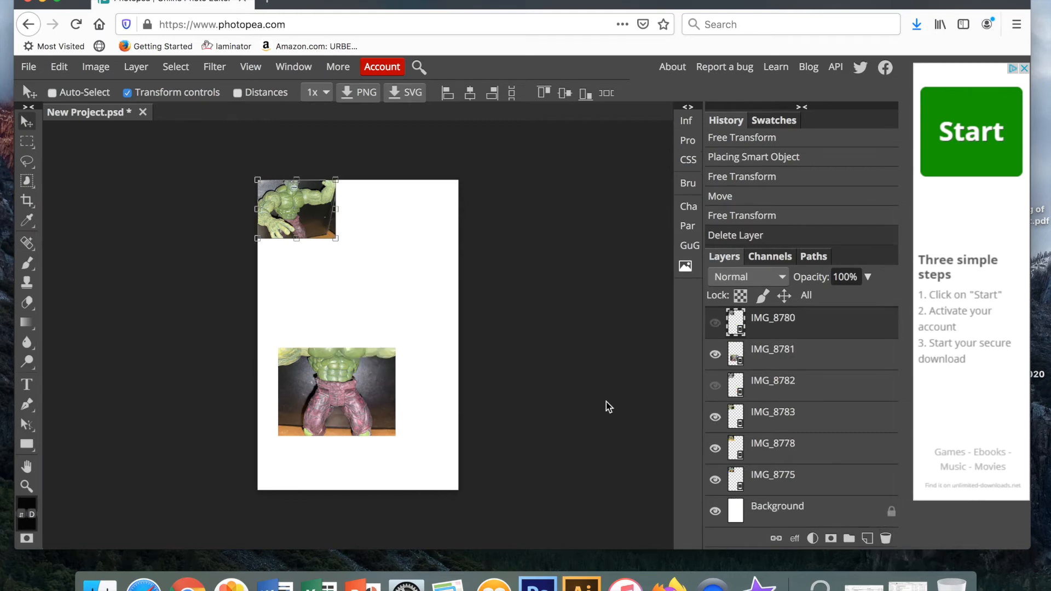
click(305, 217)
drag(305, 217, 330, 299)
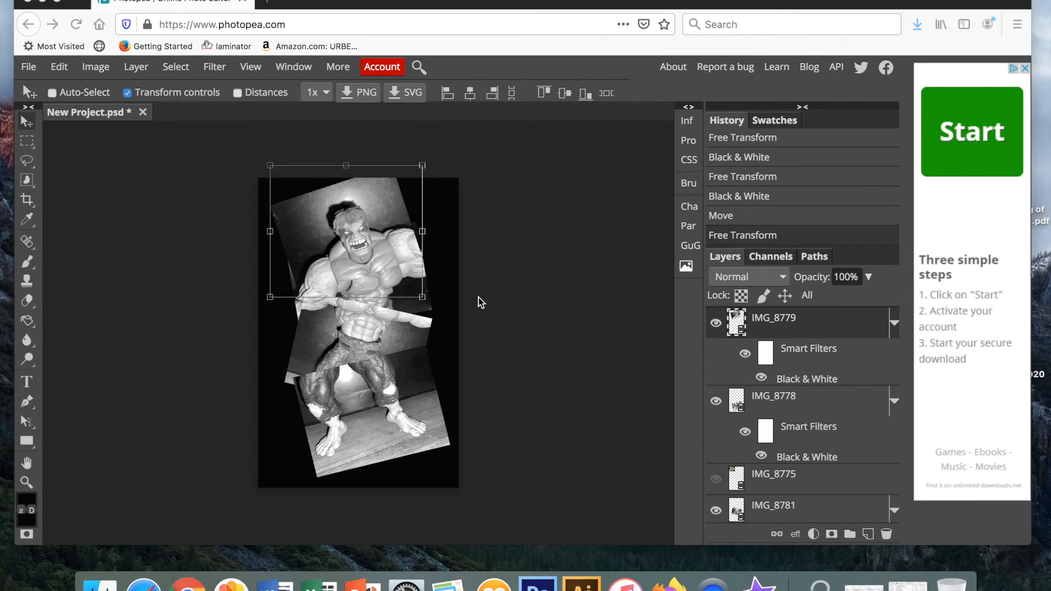
Nudge the IMG_8779 head photo within the black-and-white collage
drag(389, 268, 364, 245)
mouse_move(388, 253)
mouse_down()
mouse_move(380, 276)
mouse_move(386, 265)
mouse_up()
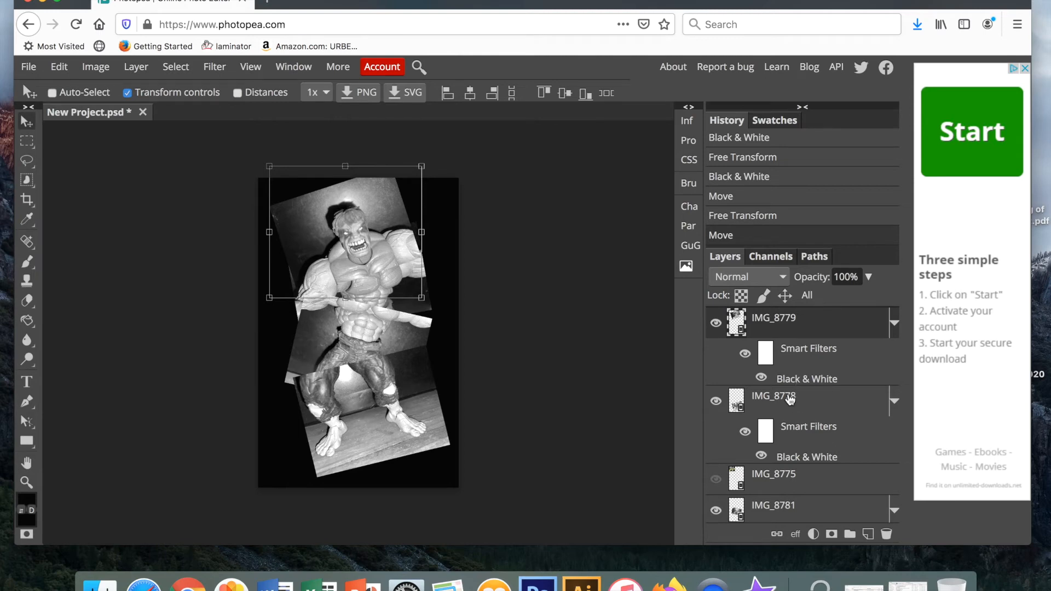
Try different stacking orders for the IMG_8778, IMG_8775 and IMG_8781 layers of the black-and-white collage
click(790, 401)
drag(790, 400, 780, 463)
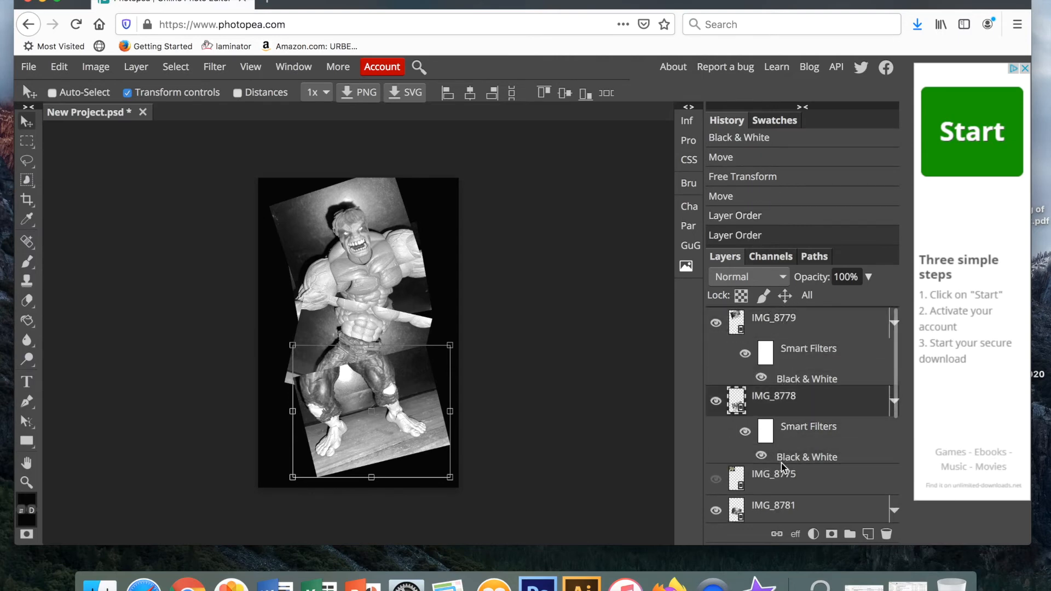
click(781, 485)
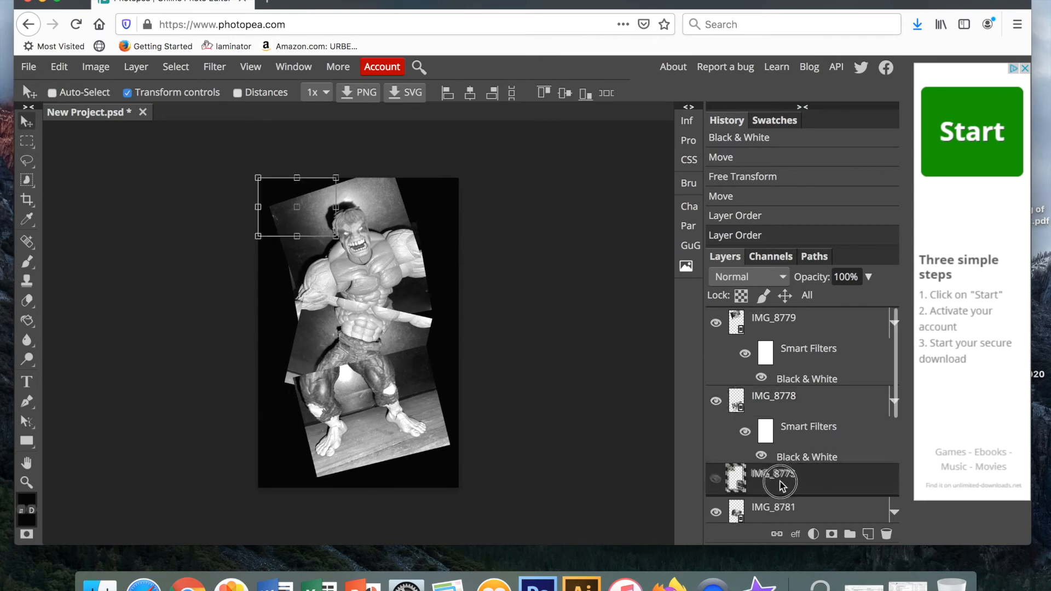
click(799, 509)
drag(800, 506, 789, 458)
drag(782, 390, 776, 487)
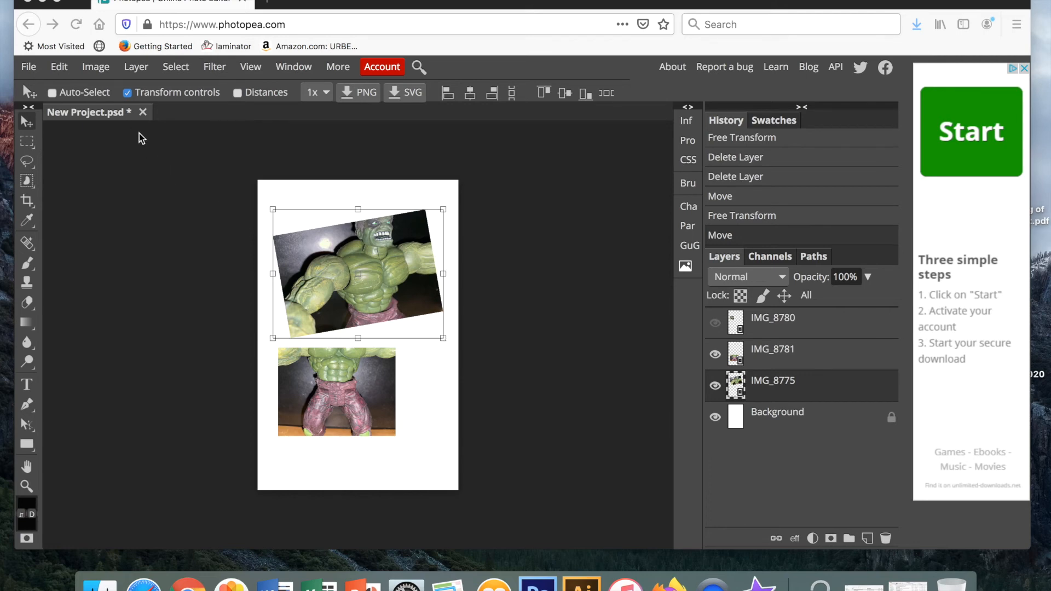
Apply a Black & White adjustment with the default values to the IMG_8775 layer and nudge the photo slightly
click(100, 69)
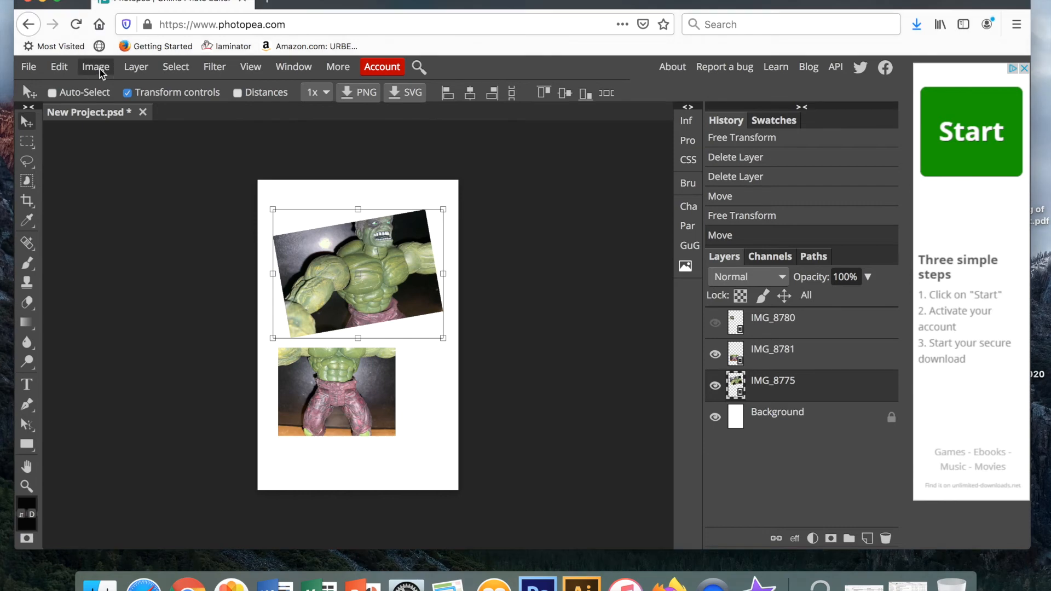
click(99, 69)
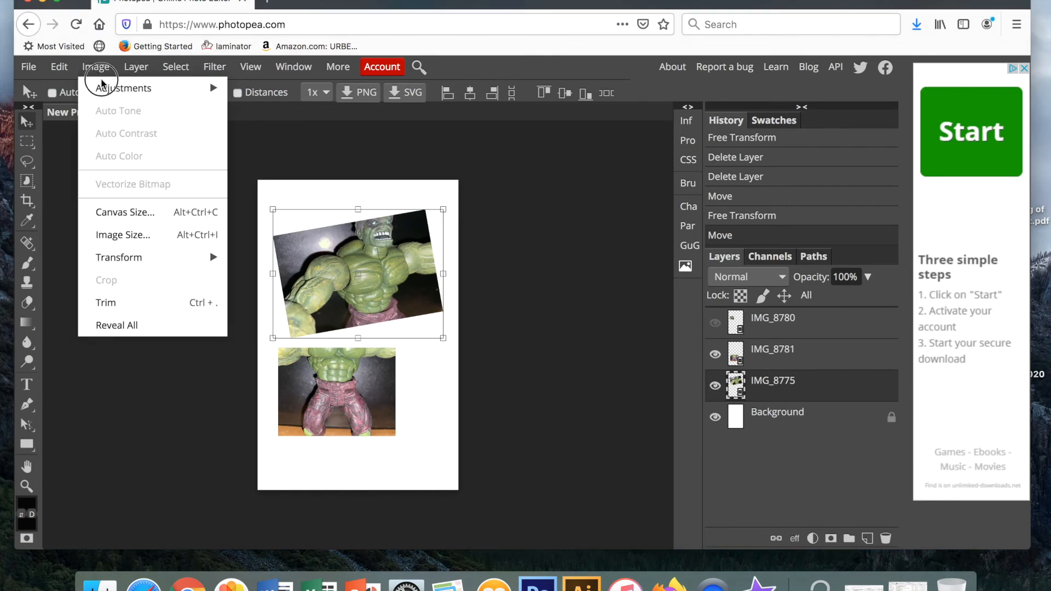
mouse_move(112, 89)
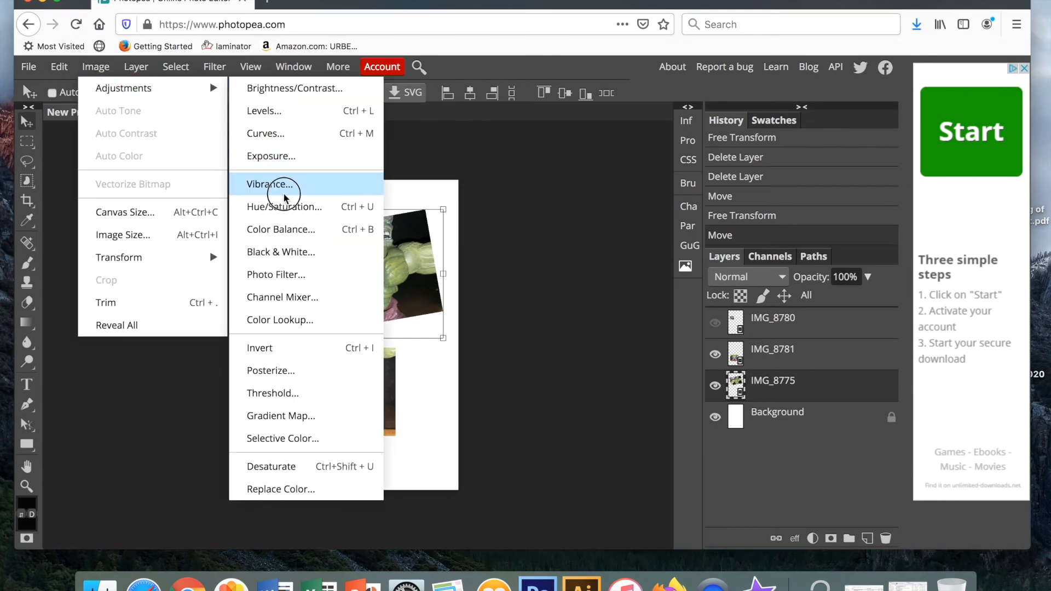
click(291, 257)
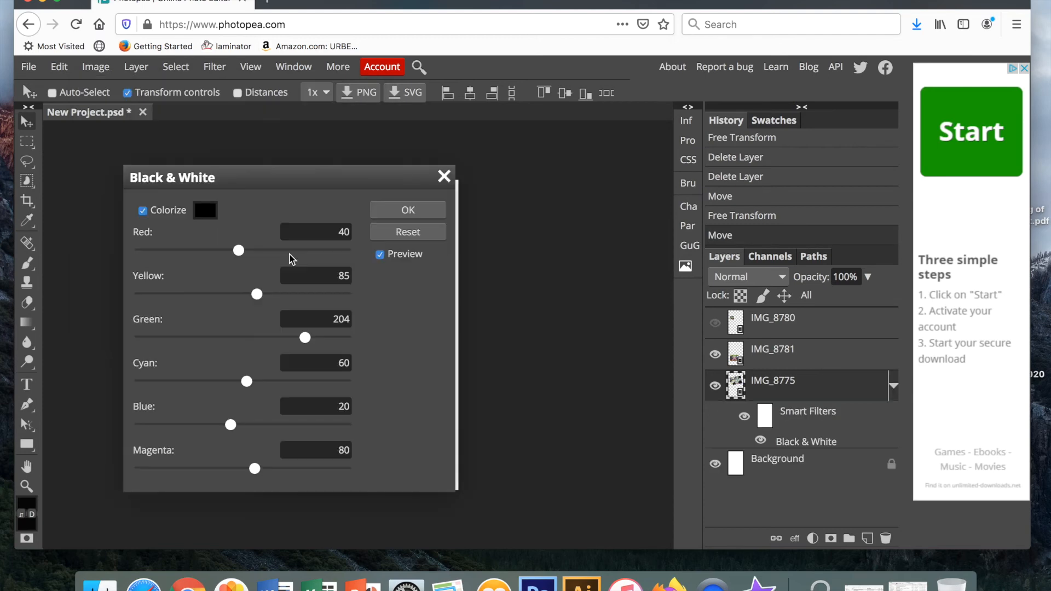
click(416, 212)
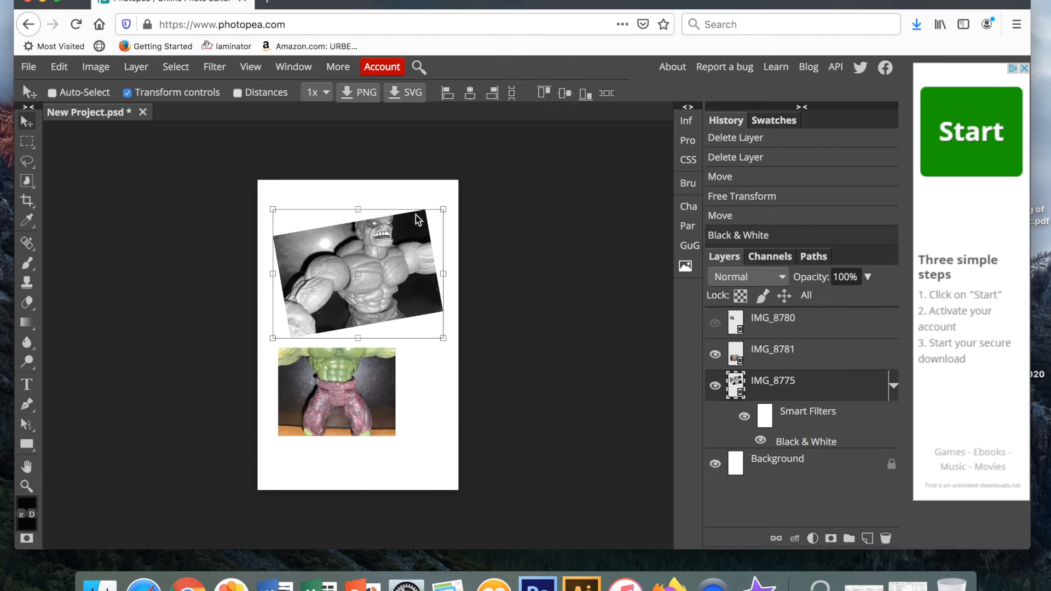
mouse_move(372, 382)
mouse_down()
mouse_move(380, 379)
mouse_move(373, 384)
mouse_up()
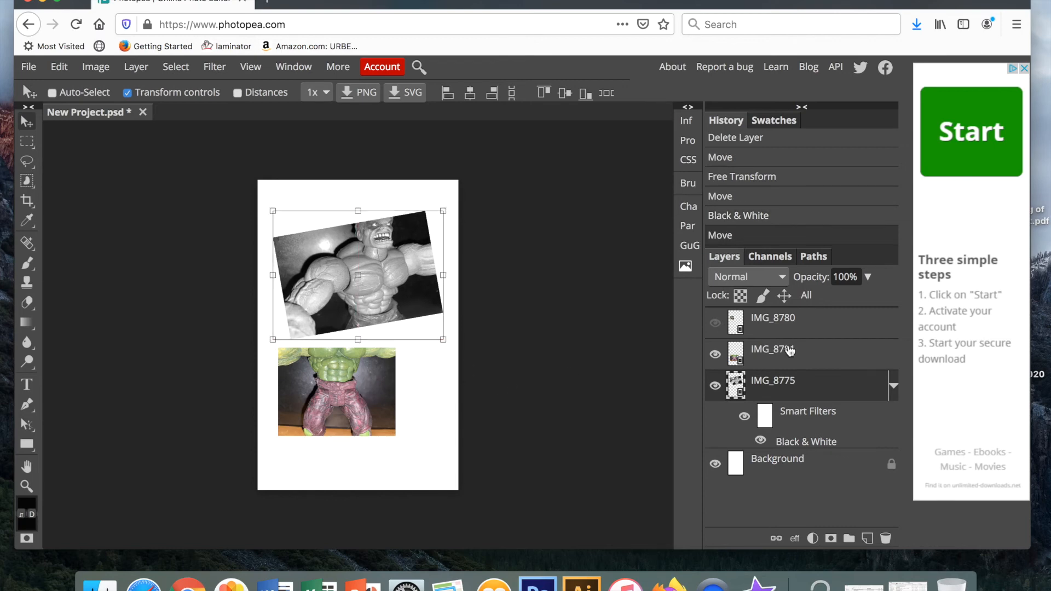
Apply a Black & White adjustment with the default values to the IMG_8781 layer
click(718, 358)
click(718, 358)
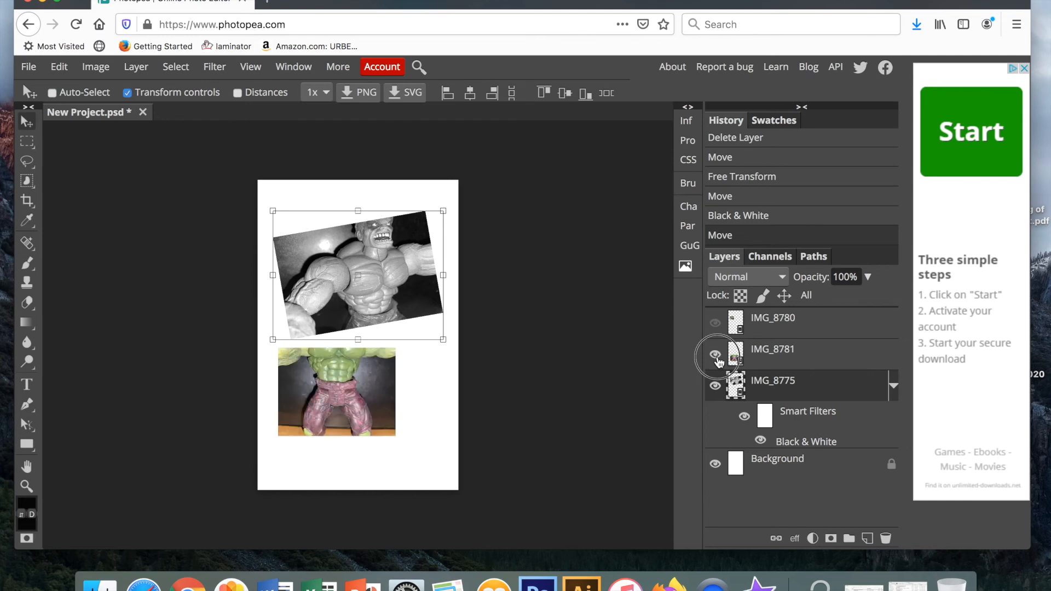
click(765, 357)
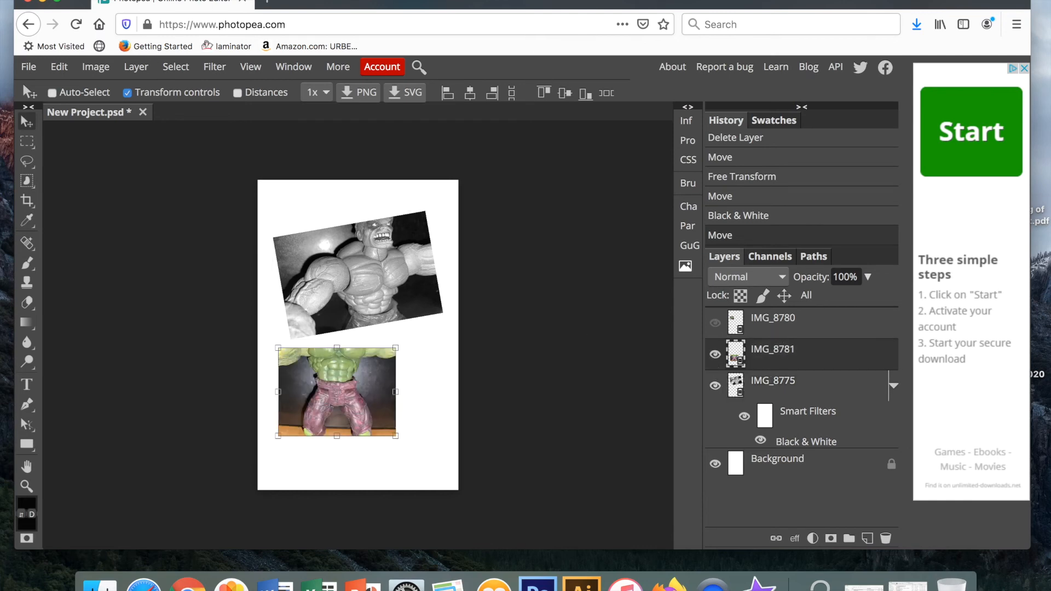
click(95, 66)
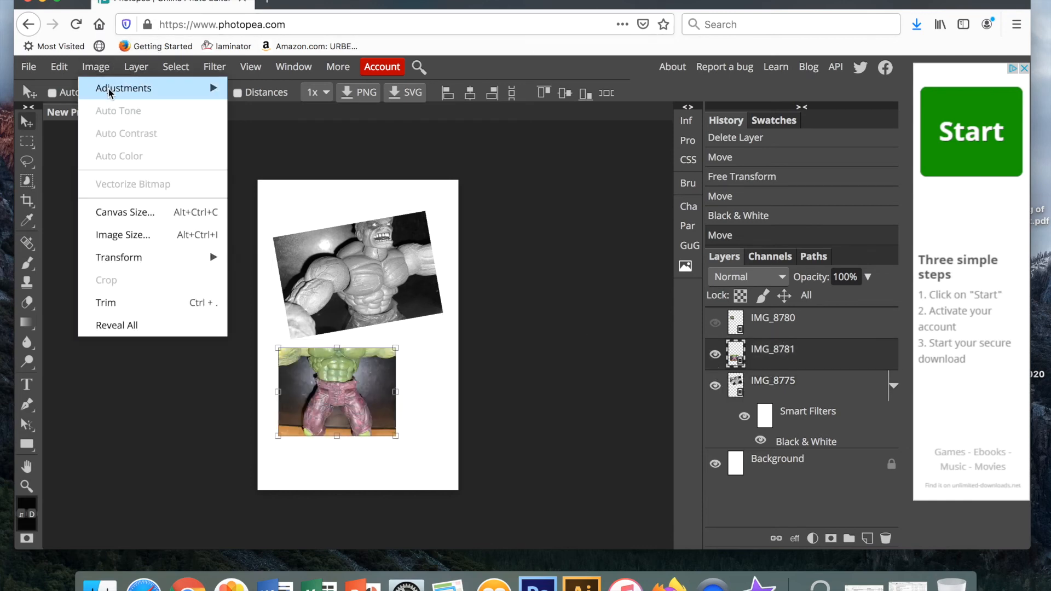
mouse_move(127, 92)
click(324, 251)
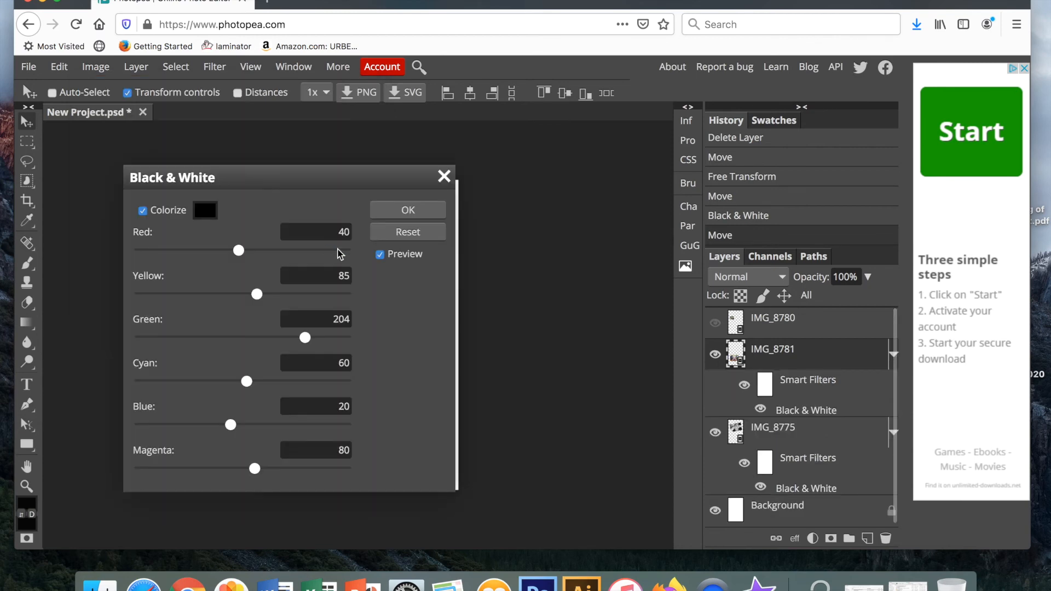
click(430, 215)
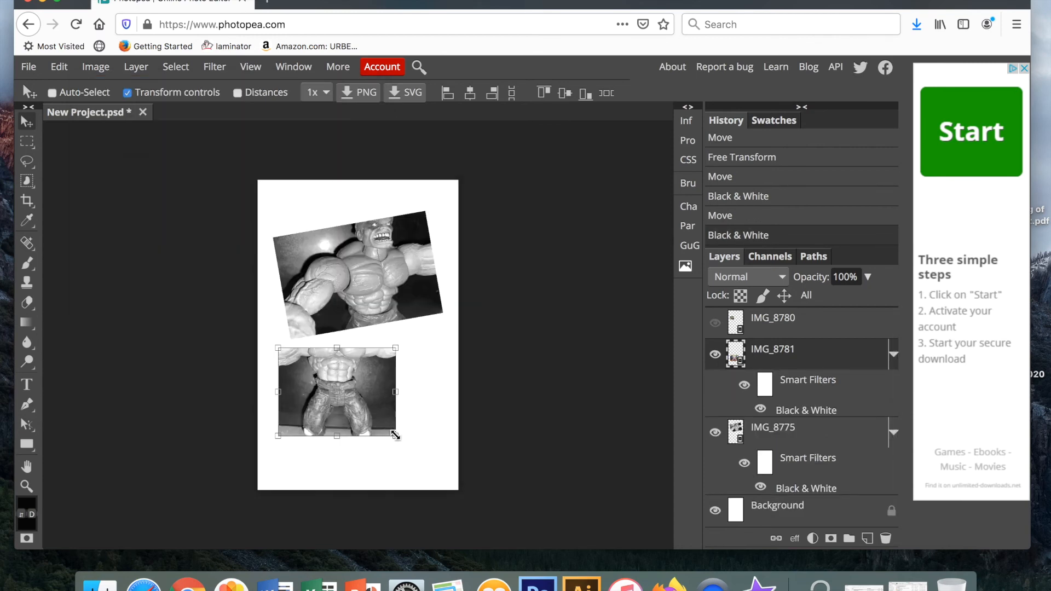
Resize the IMG_8781 legs photo, rotate it about 12.8° and move it up to overlap the lower edge of the torso photo
key(ctrl+t)
drag(406, 444, 391, 396)
drag(429, 425, 416, 436)
drag(392, 400, 387, 395)
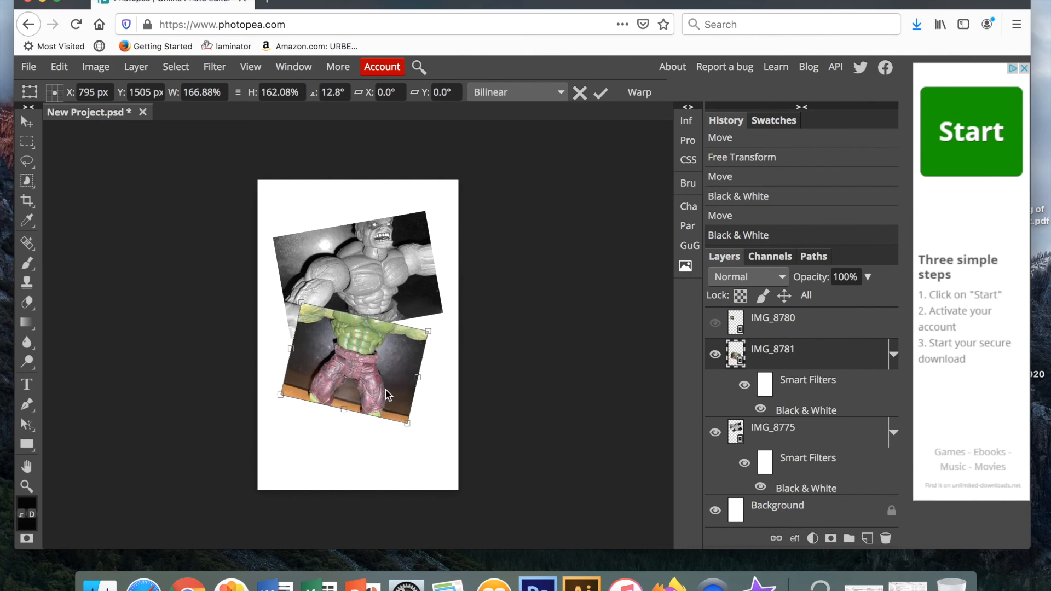
key(Return)
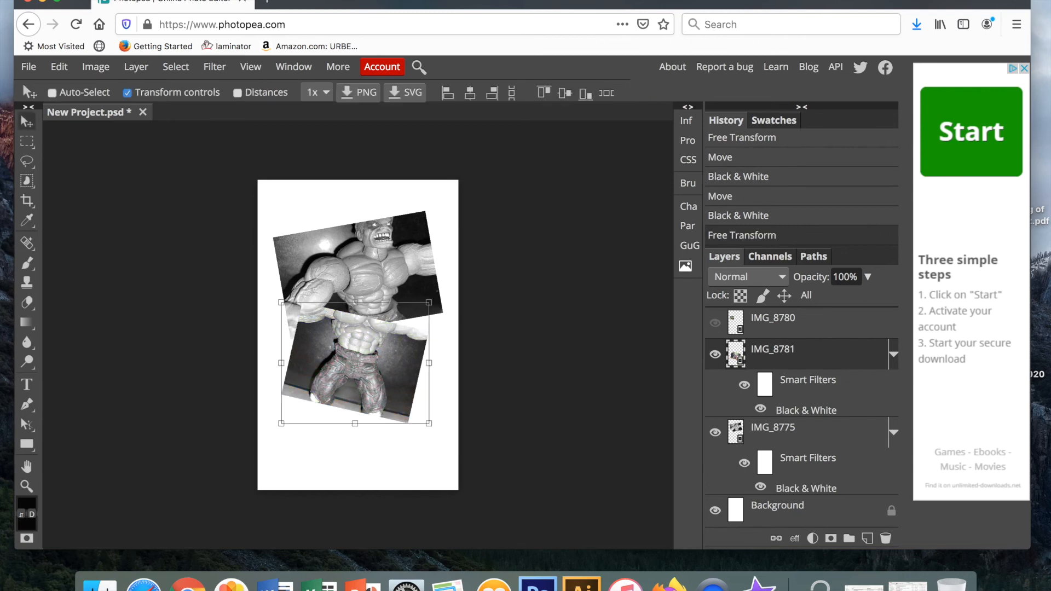
click(437, 441)
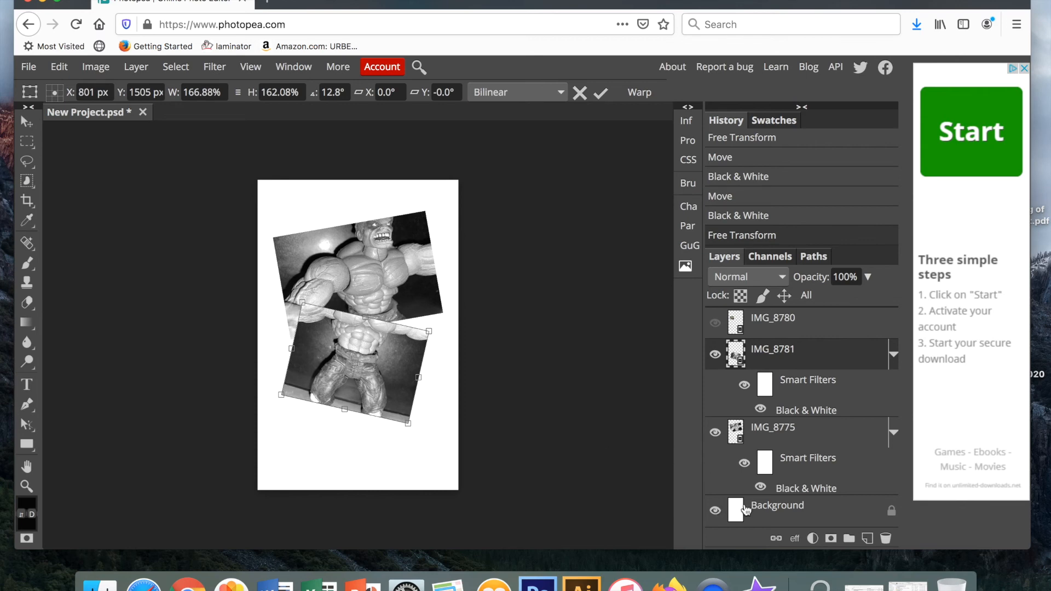
Fill the Background layer with black using the Paint Bucket tool
click(764, 514)
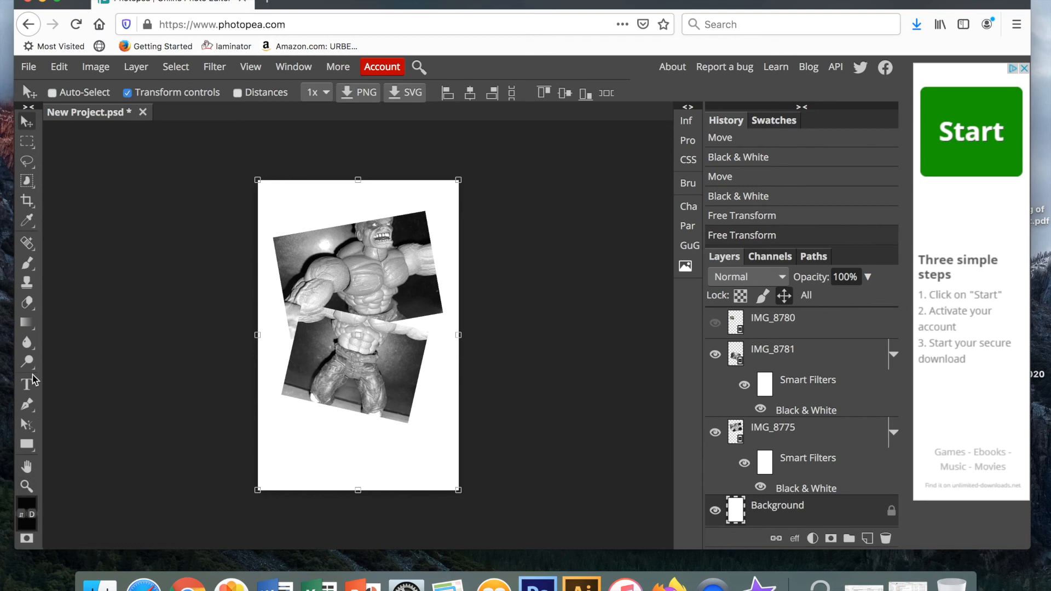
click(29, 325)
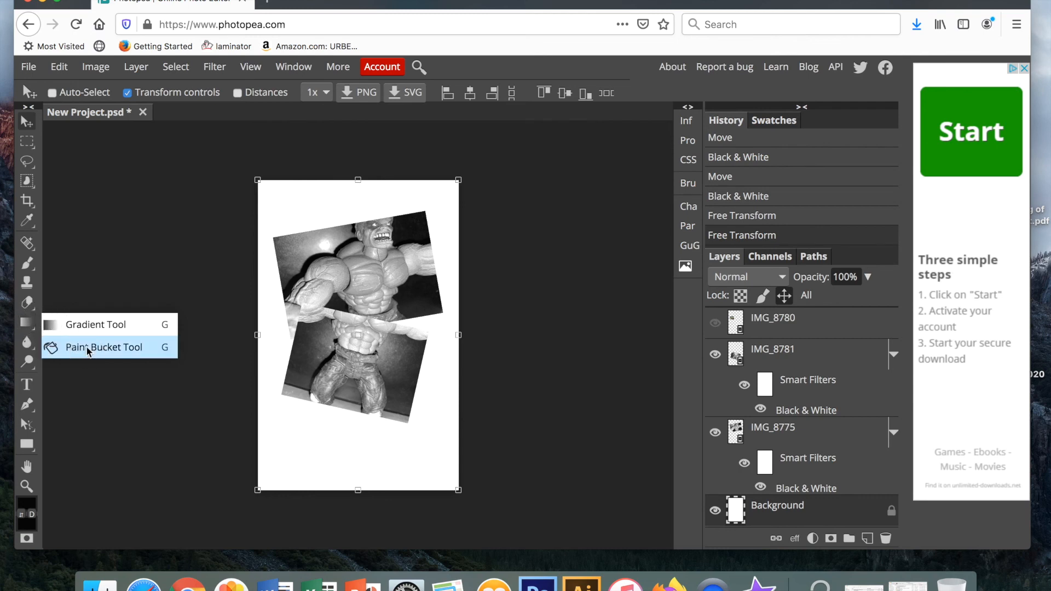
click(87, 347)
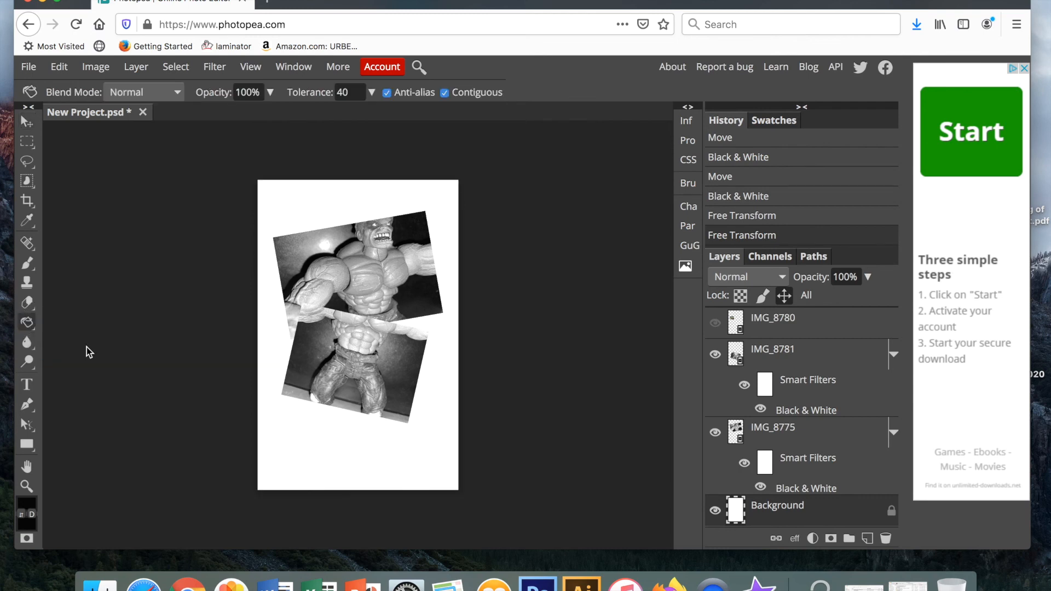
click(269, 344)
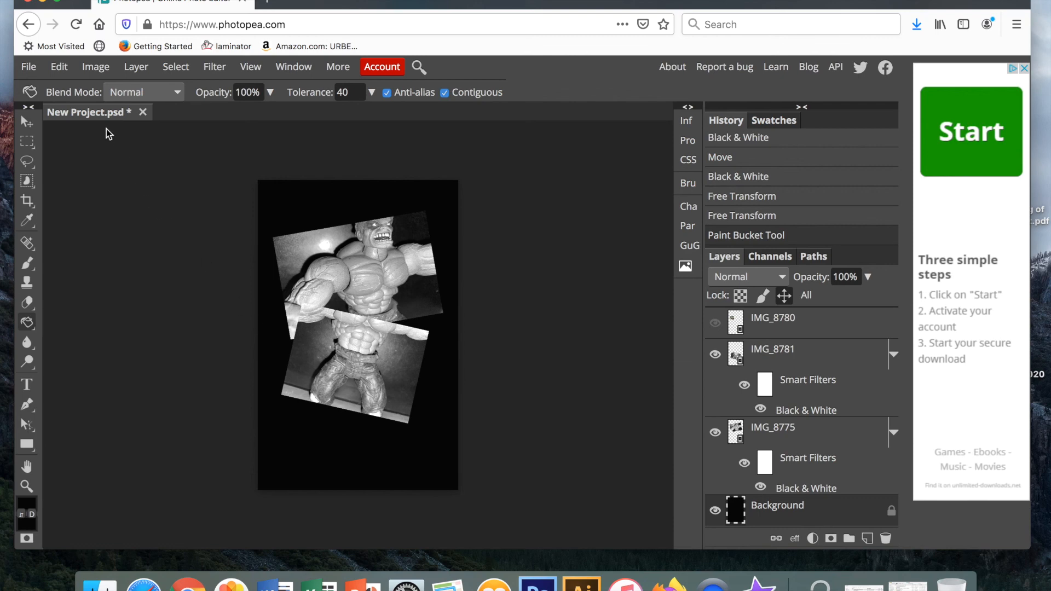
Bring up the available export formats for the finished collage
click(34, 68)
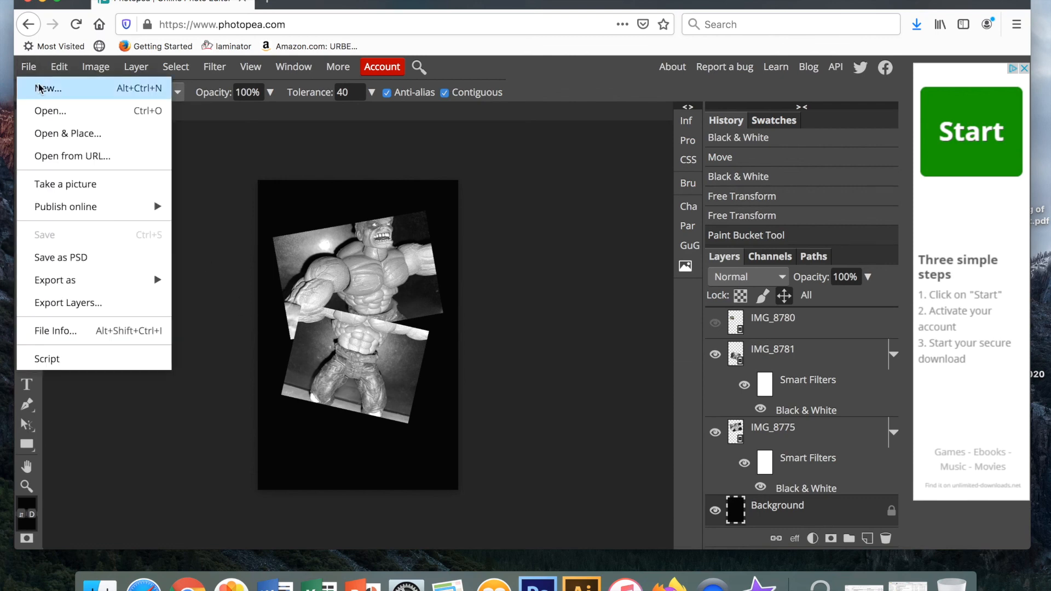
mouse_move(83, 272)
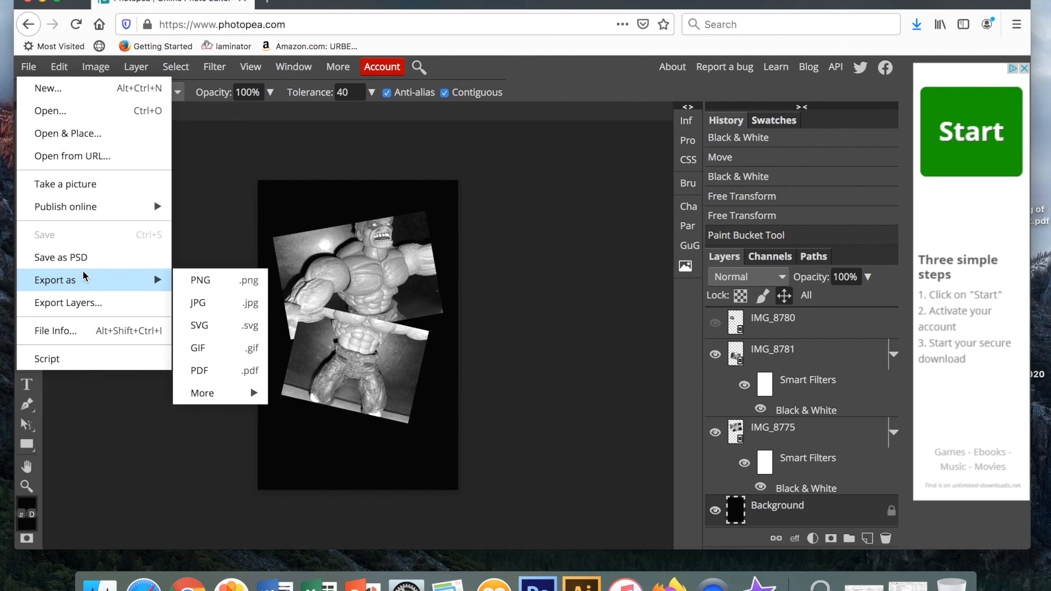